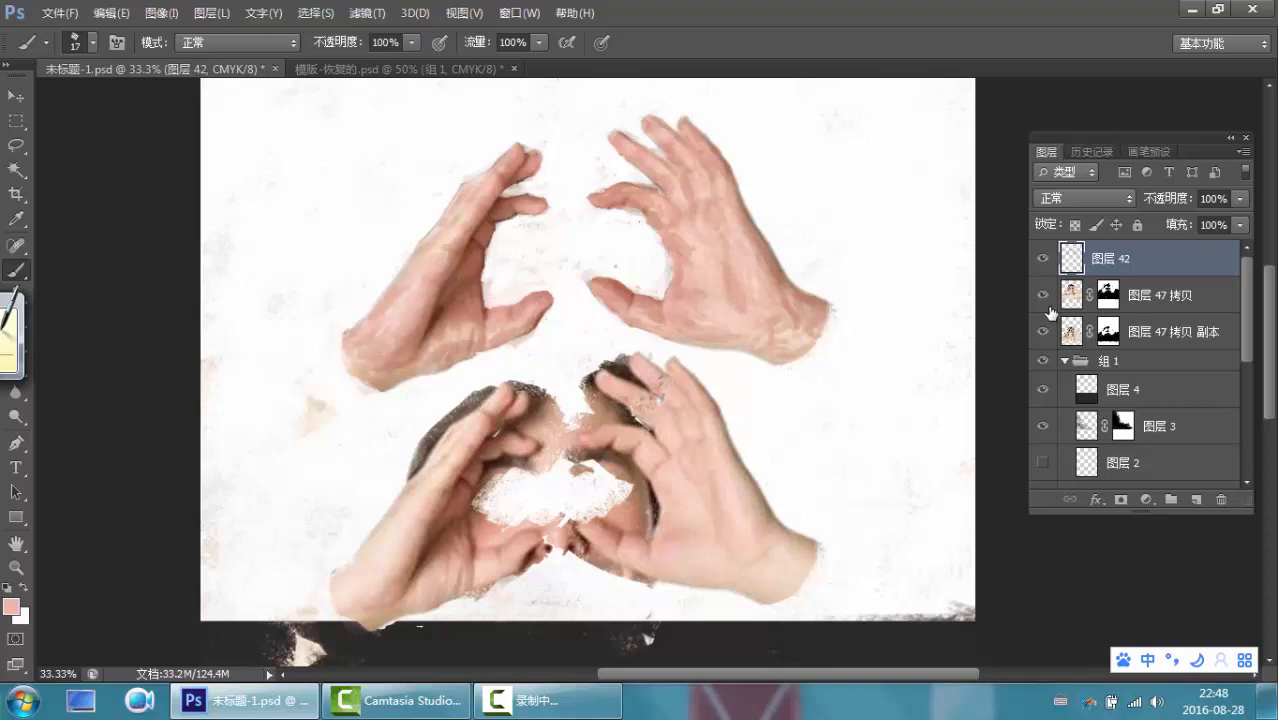
Merge 图层 42 into 图层 47 拷贝 with its existing mask applied, and add a fresh layer mask to the merged layer
key("ctrl+e")
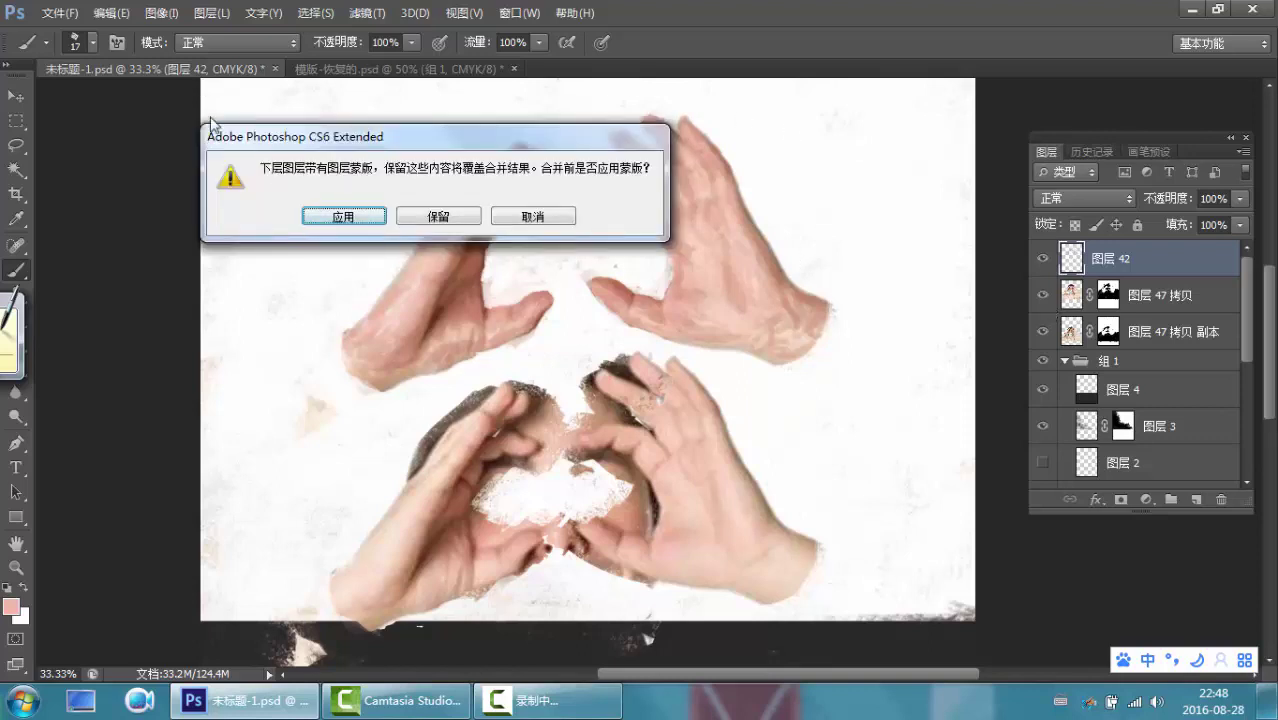
left_click(355, 218)
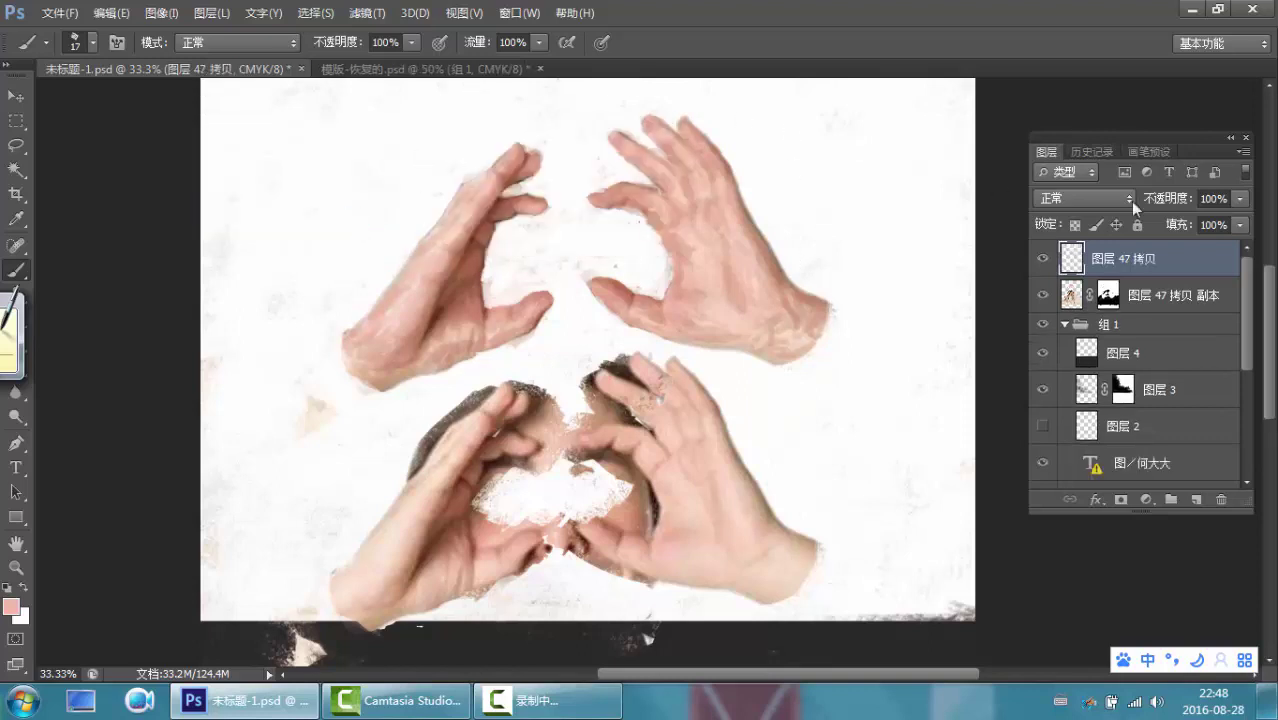
left_click(1043, 262)
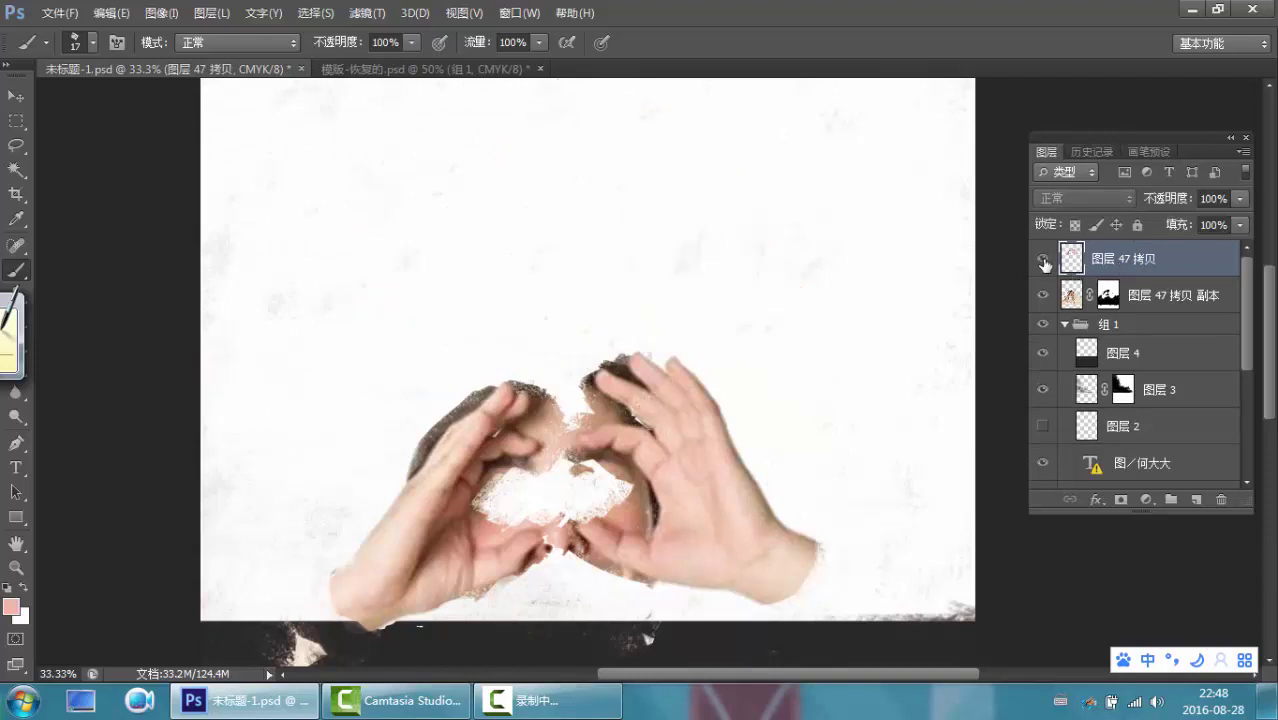
left_click(1043, 262)
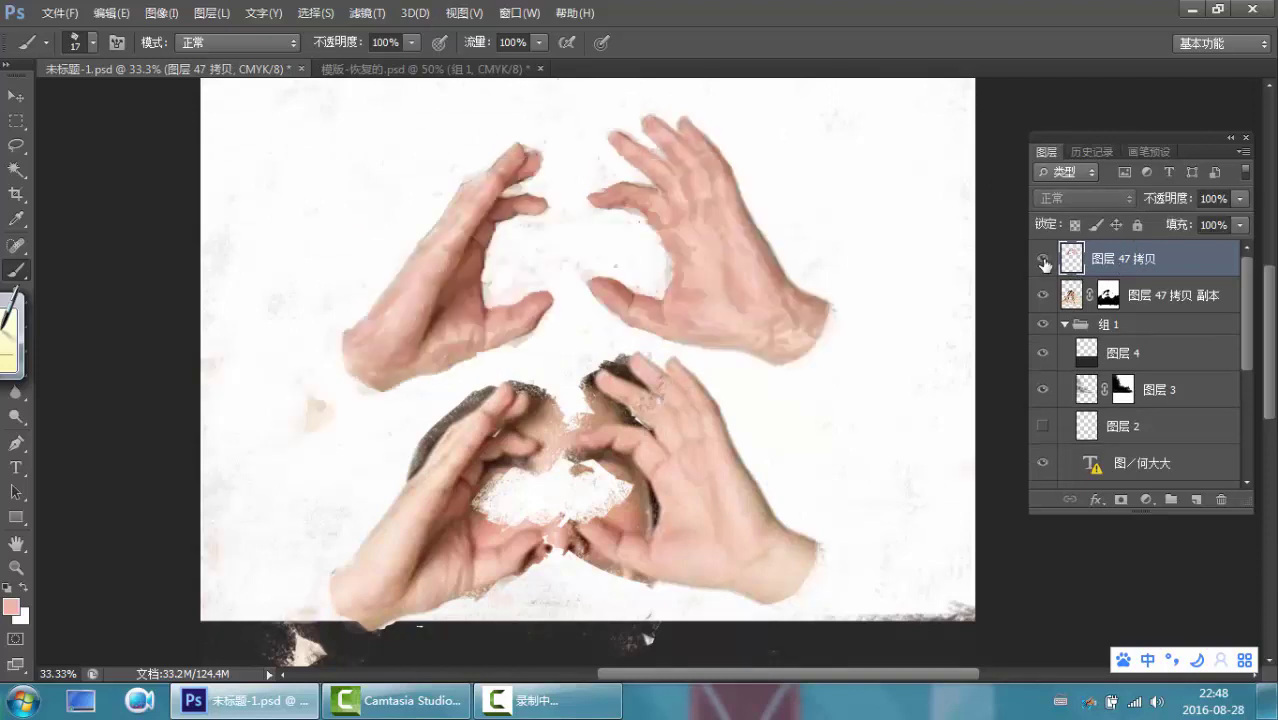
left_click(1122, 500)
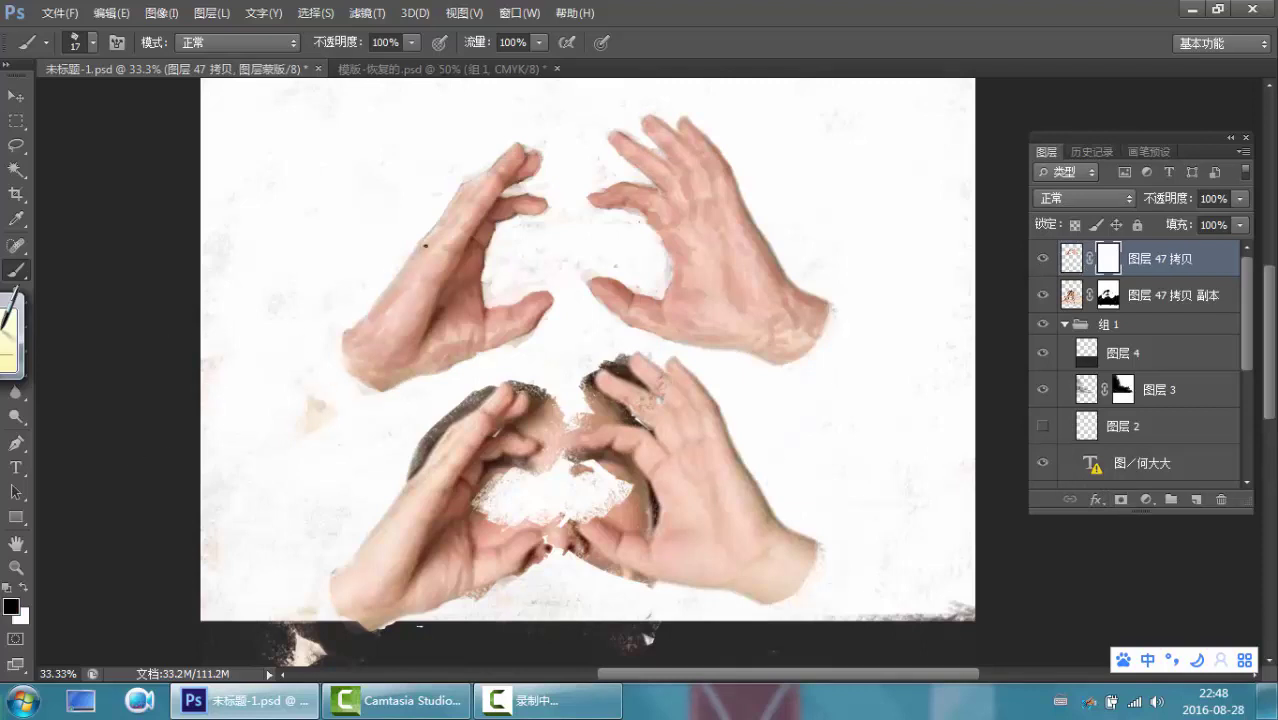
right_click(431, 234)
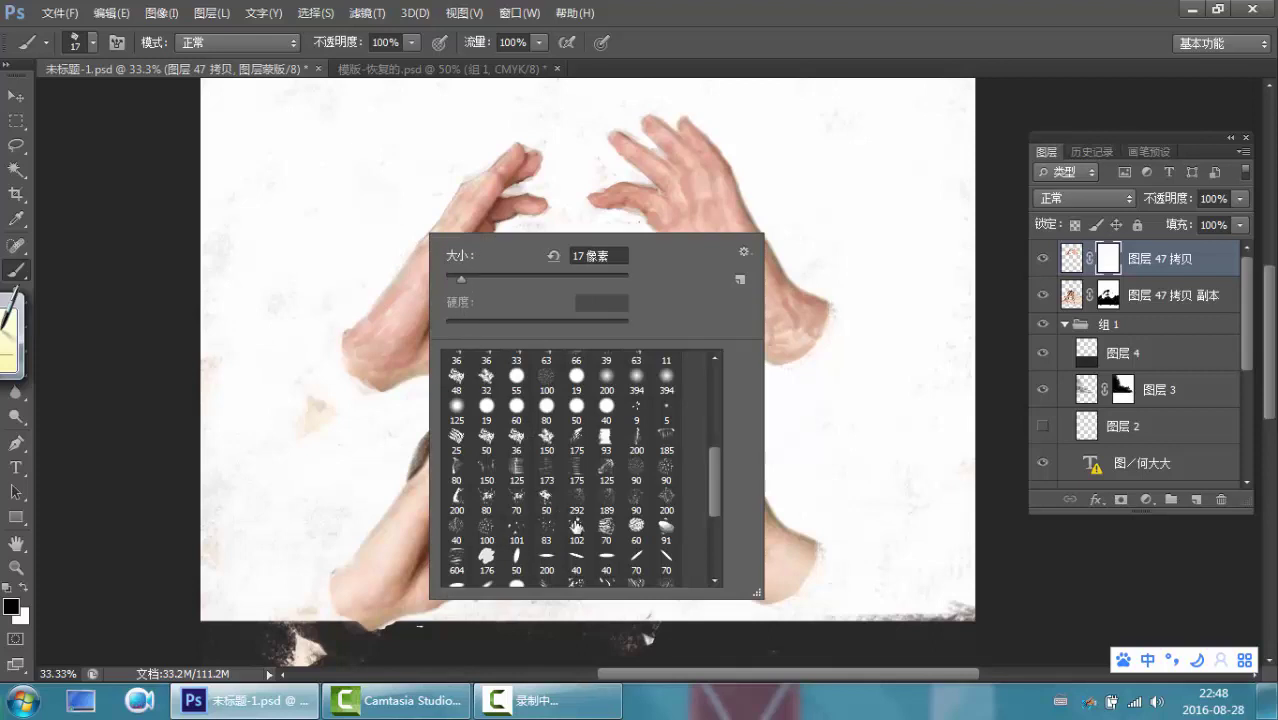
left_click_drag(717, 477, 710, 522)
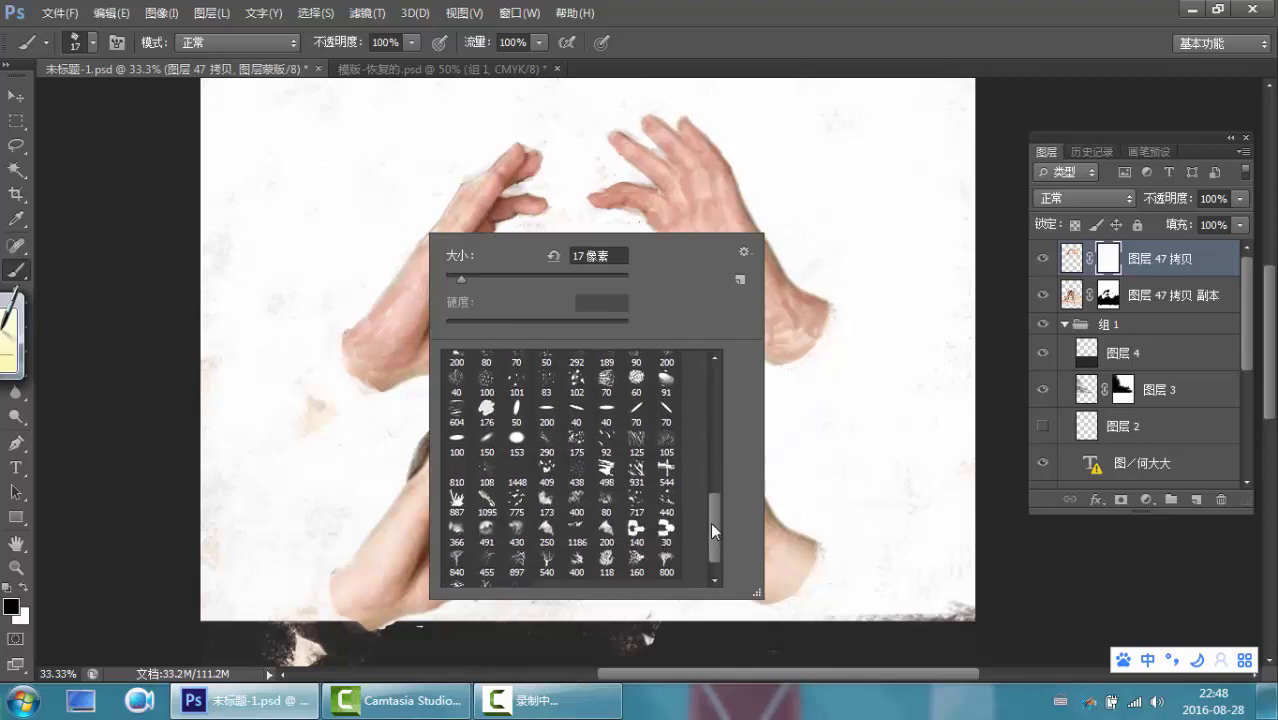
left_click(666, 490)
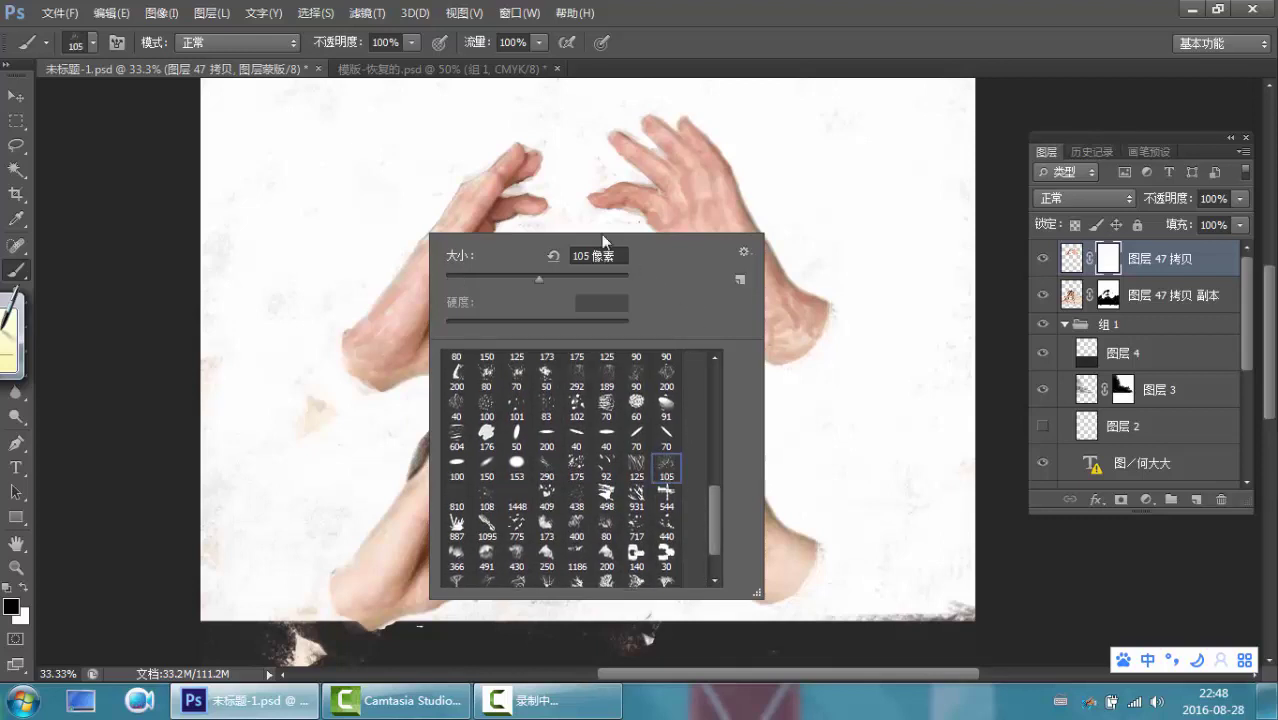
left_click(531, 183)
Choose the textured 25-pixel brush preset and set its size to 69 pixels
right_click(544, 183)
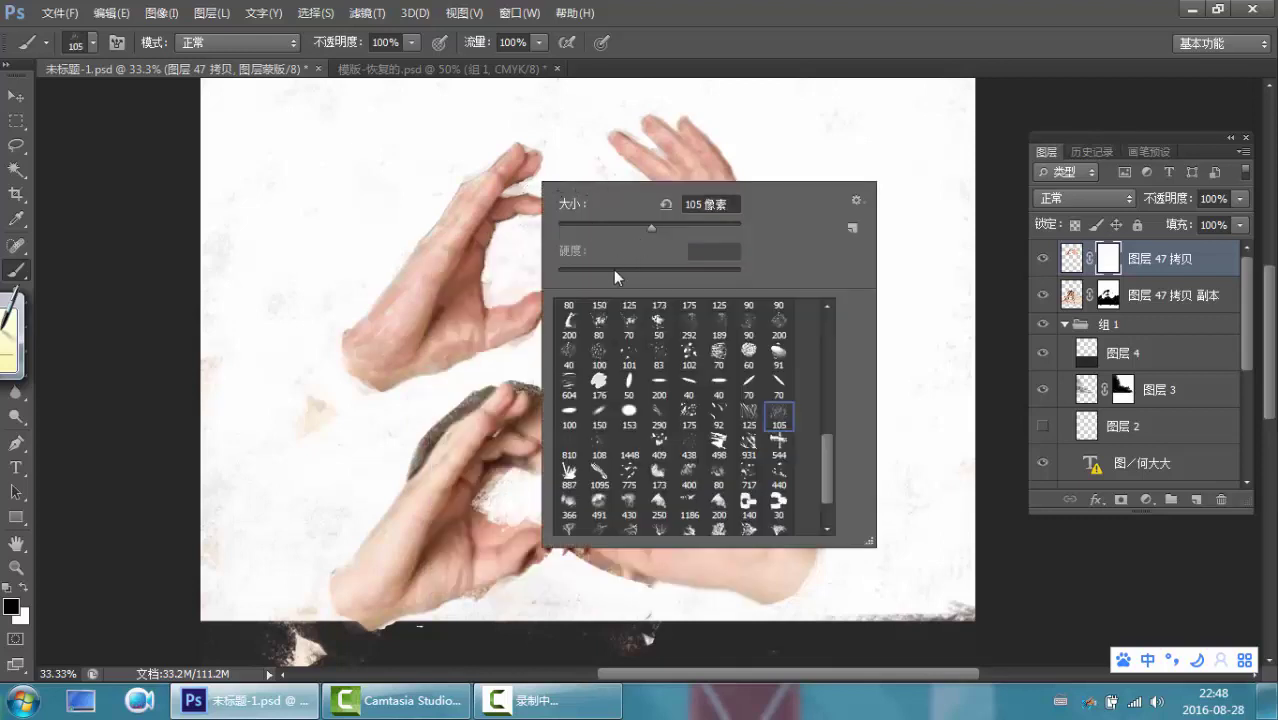
left_click_drag(818, 443, 824, 410)
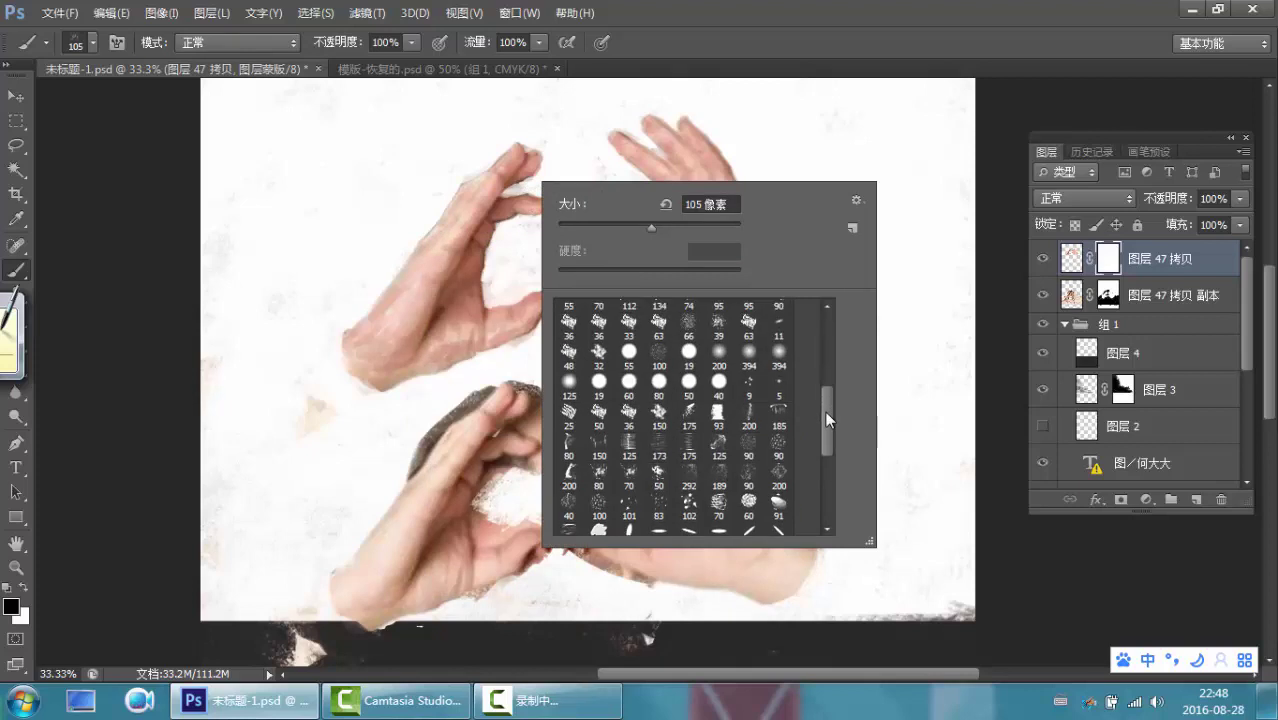
left_click(568, 416)
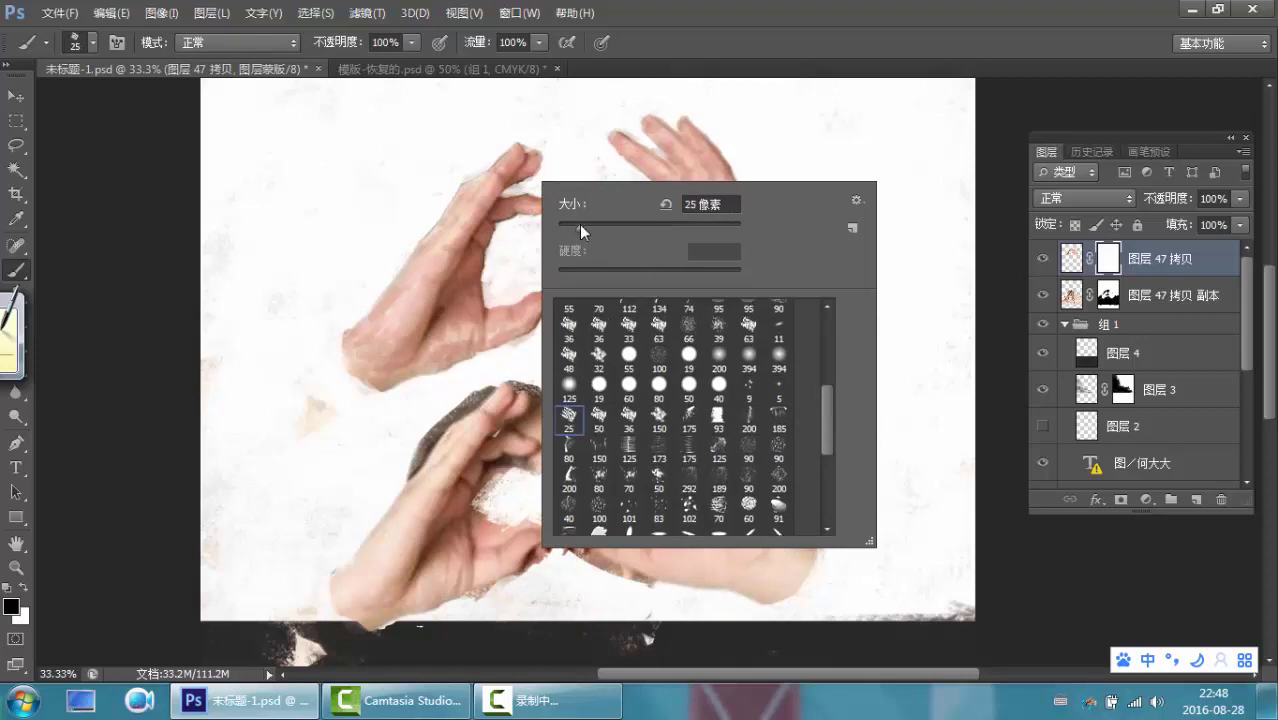
left_click_drag(580, 230, 620, 229)
key("Return")
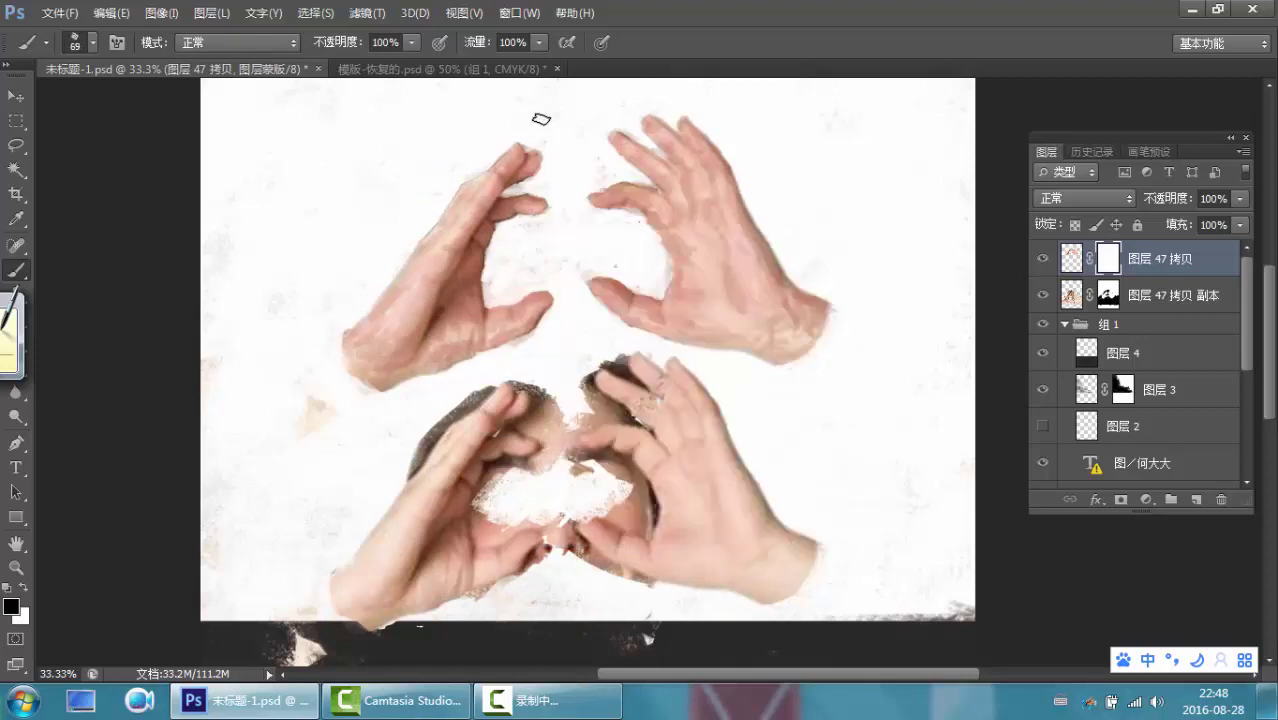
Paint black on the 图层 47 拷贝 mask over both upper hands to hide them
left_click_drag(340, 331, 539, 151)
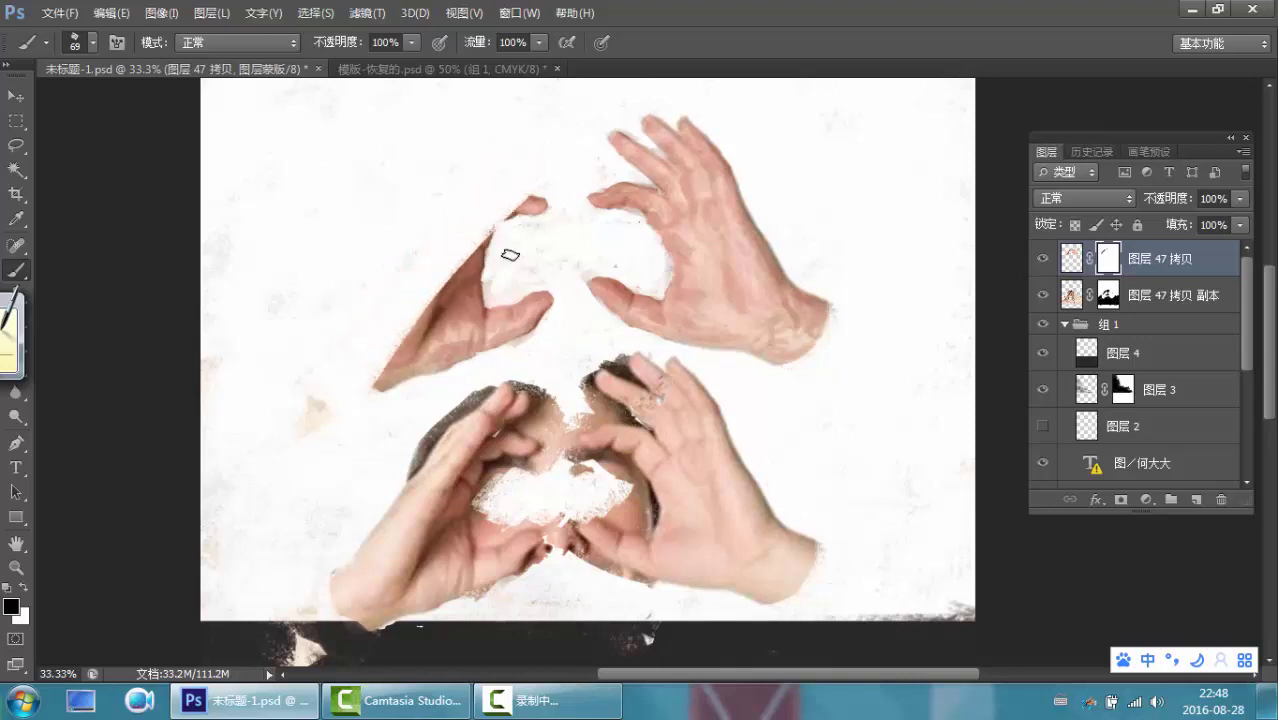
mouse_move(510, 255)
left_mouse_down()
mouse_move(487, 234)
mouse_move(552, 200)
mouse_move(436, 313)
mouse_move(593, 142)
left_mouse_up()
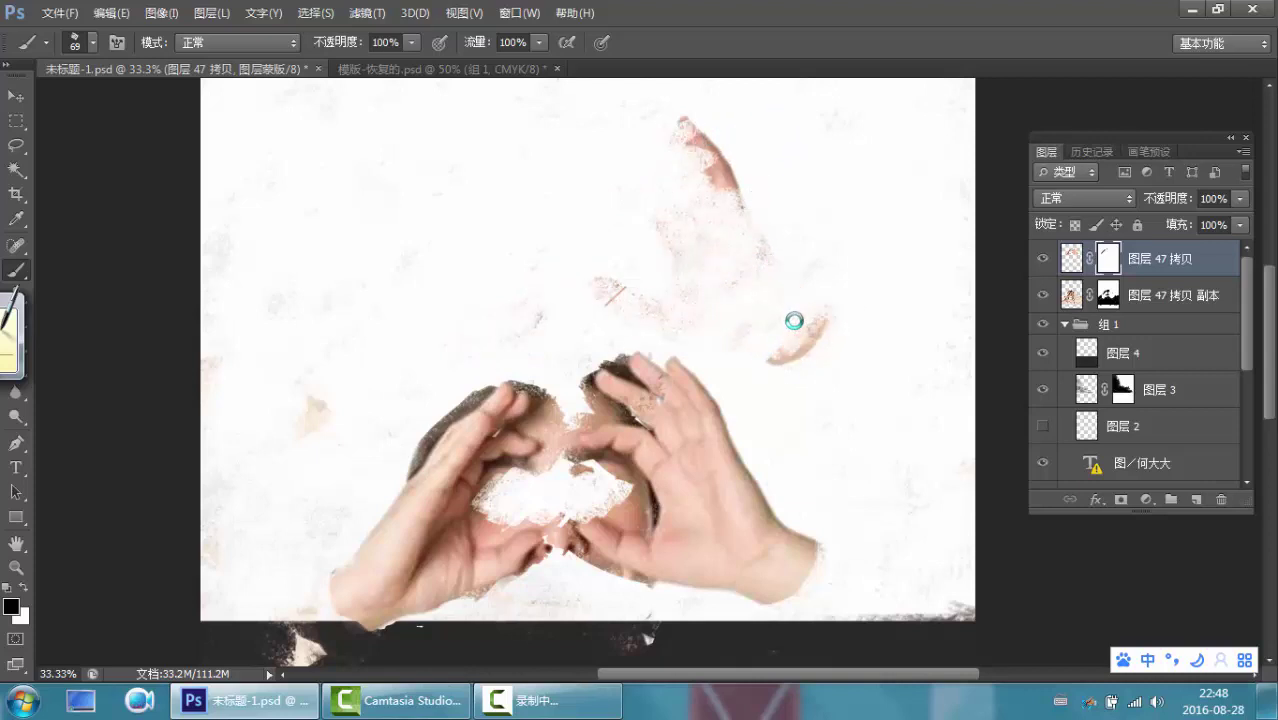
mouse_move(794, 321)
left_mouse_down()
mouse_move(741, 131)
mouse_move(716, 191)
mouse_move(700, 187)
mouse_move(753, 154)
mouse_move(740, 178)
mouse_move(770, 370)
mouse_move(688, 344)
mouse_move(639, 277)
mouse_move(624, 282)
mouse_move(687, 152)
mouse_move(674, 136)
mouse_move(684, 122)
mouse_move(520, 157)
left_mouse_up()
Restore both upper hands on the mask with white, using the textured brush at 106 pixels
left_click(25, 589)
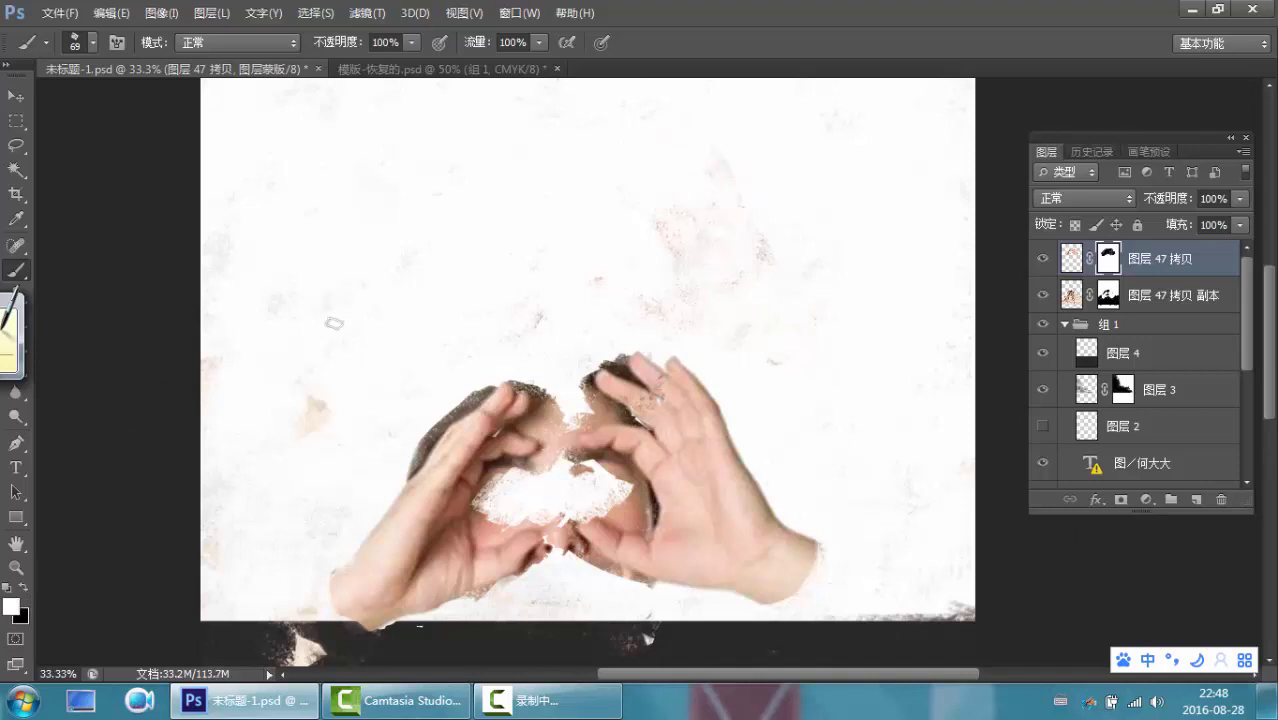
right_click(421, 201)
left_click_drag(487, 245, 499, 245)
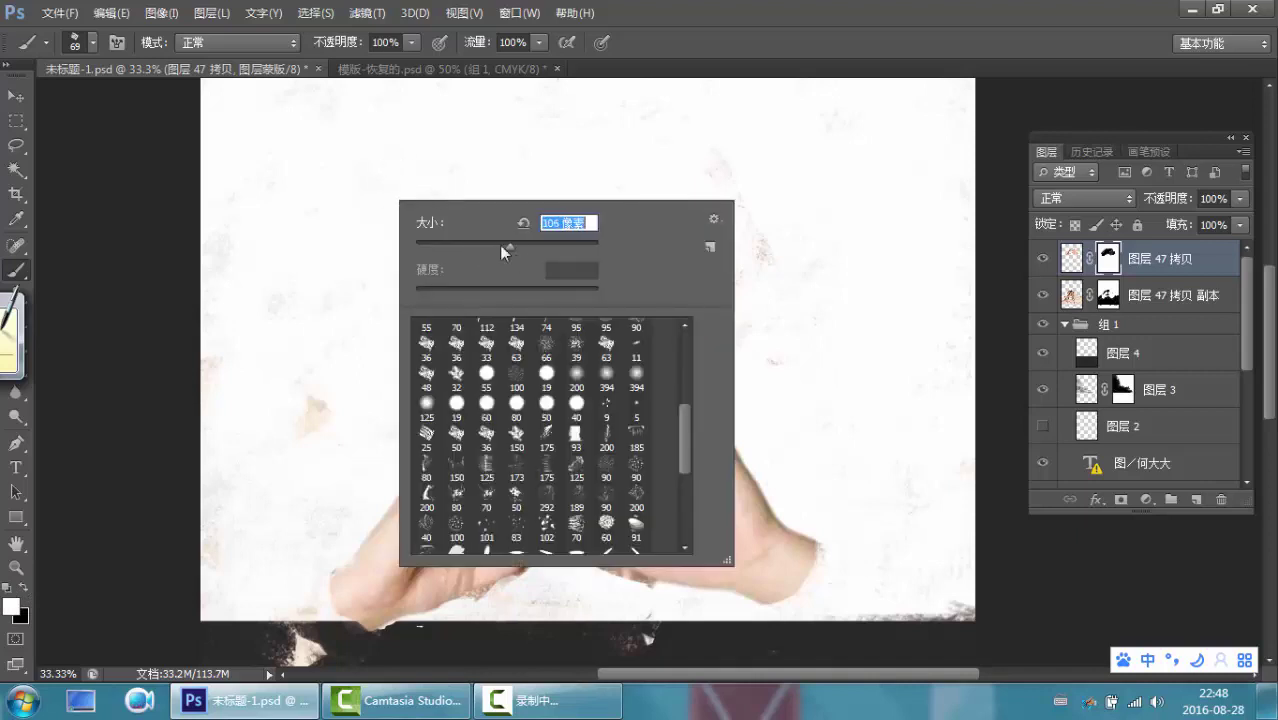
key("Return")
mouse_move(484, 195)
left_mouse_down()
mouse_move(388, 325)
mouse_move(503, 216)
mouse_move(474, 308)
left_mouse_up()
mouse_move(461, 374)
left_mouse_down()
mouse_move(640, 270)
mouse_move(668, 273)
mouse_move(803, 219)
mouse_move(798, 240)
mouse_move(696, 327)
mouse_move(672, 384)
mouse_move(683, 437)
mouse_move(876, 338)
mouse_move(785, 443)
mouse_move(771, 411)
mouse_move(447, 266)
mouse_move(429, 238)
mouse_move(427, 178)
mouse_move(594, 214)
mouse_move(591, 311)
mouse_move(669, 301)
mouse_move(733, 286)
mouse_move(703, 128)
mouse_move(631, 114)
mouse_move(665, 141)
mouse_move(678, 125)
mouse_move(761, 267)
mouse_move(794, 280)
mouse_move(757, 307)
mouse_move(723, 133)
mouse_move(702, 142)
mouse_move(726, 153)
mouse_move(713, 242)
left_mouse_up()
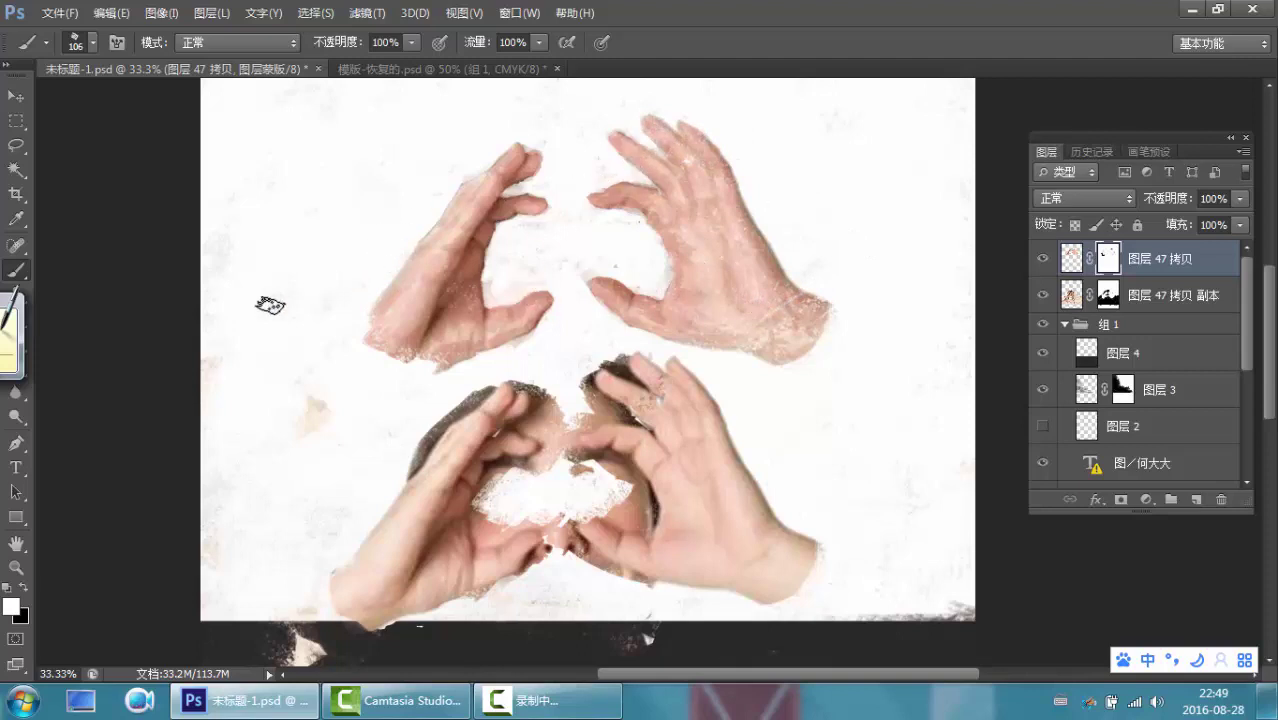
Mask out the upper left hand's fingers and palm with black, and paint them back in with white for a speckled texture
left_click(22, 588)
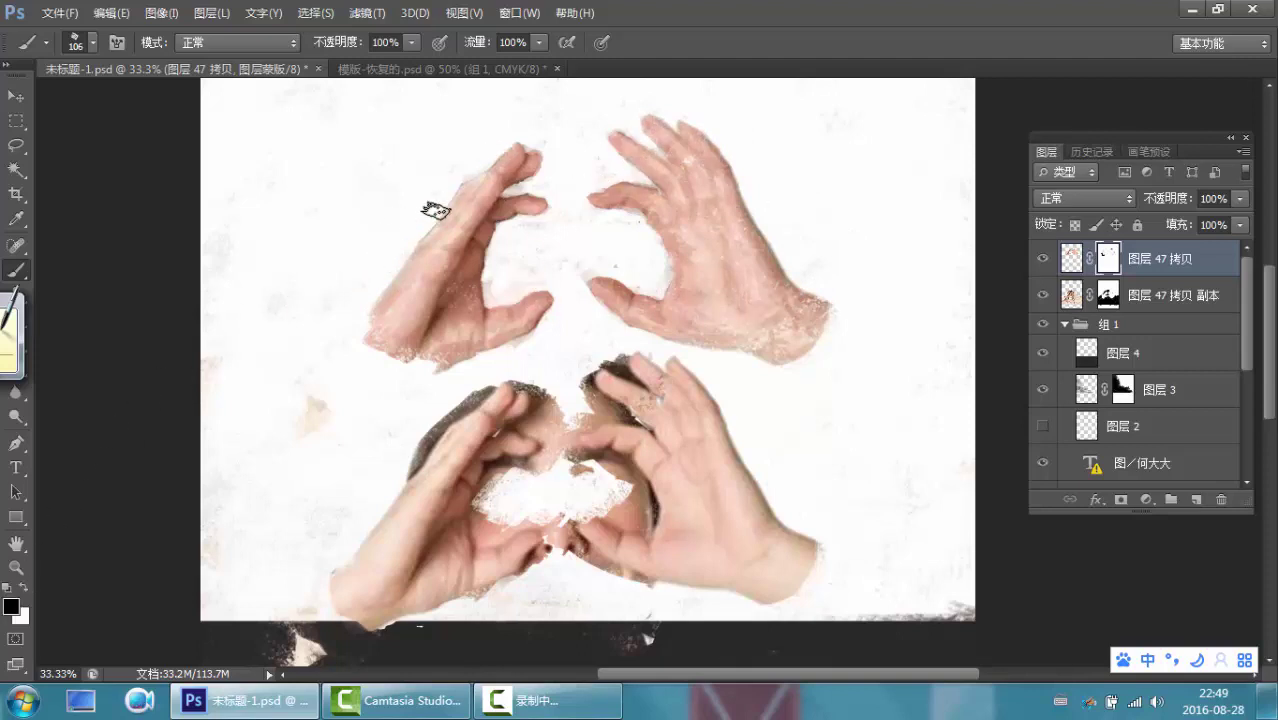
mouse_move(520, 150)
left_mouse_down()
mouse_move(426, 287)
mouse_move(500, 260)
mouse_move(397, 289)
left_mouse_up()
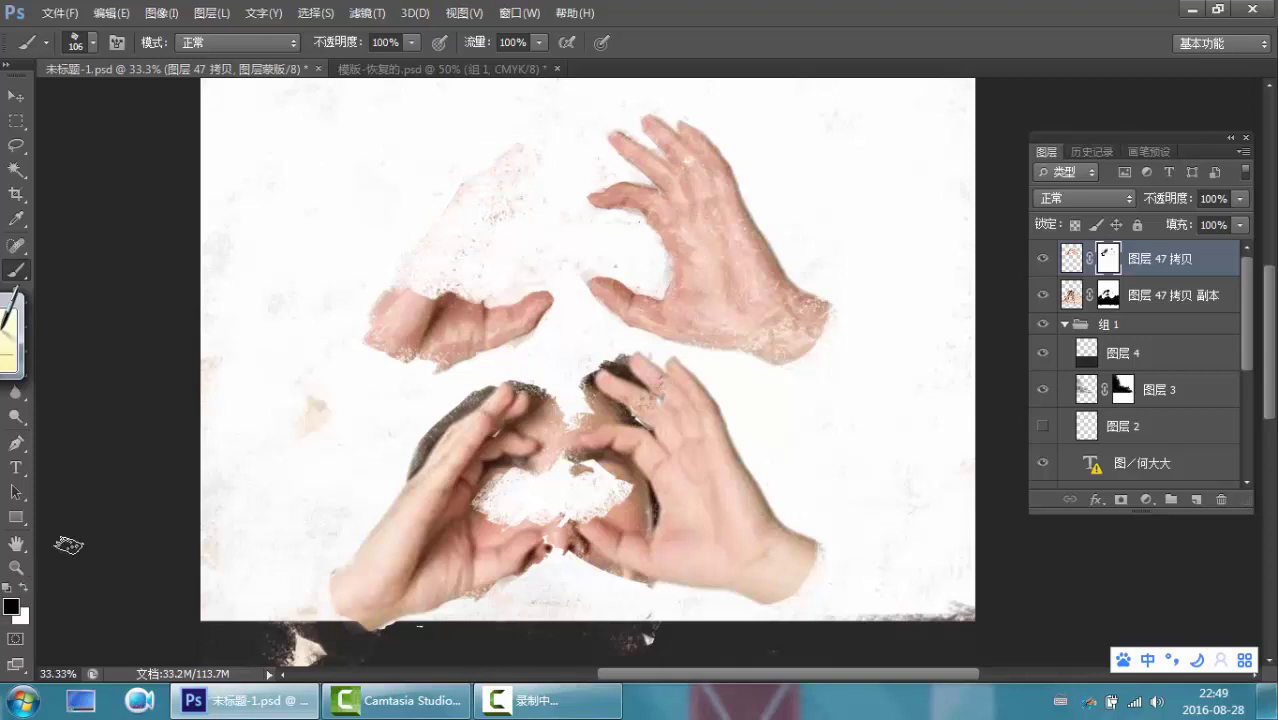
left_click(22, 587)
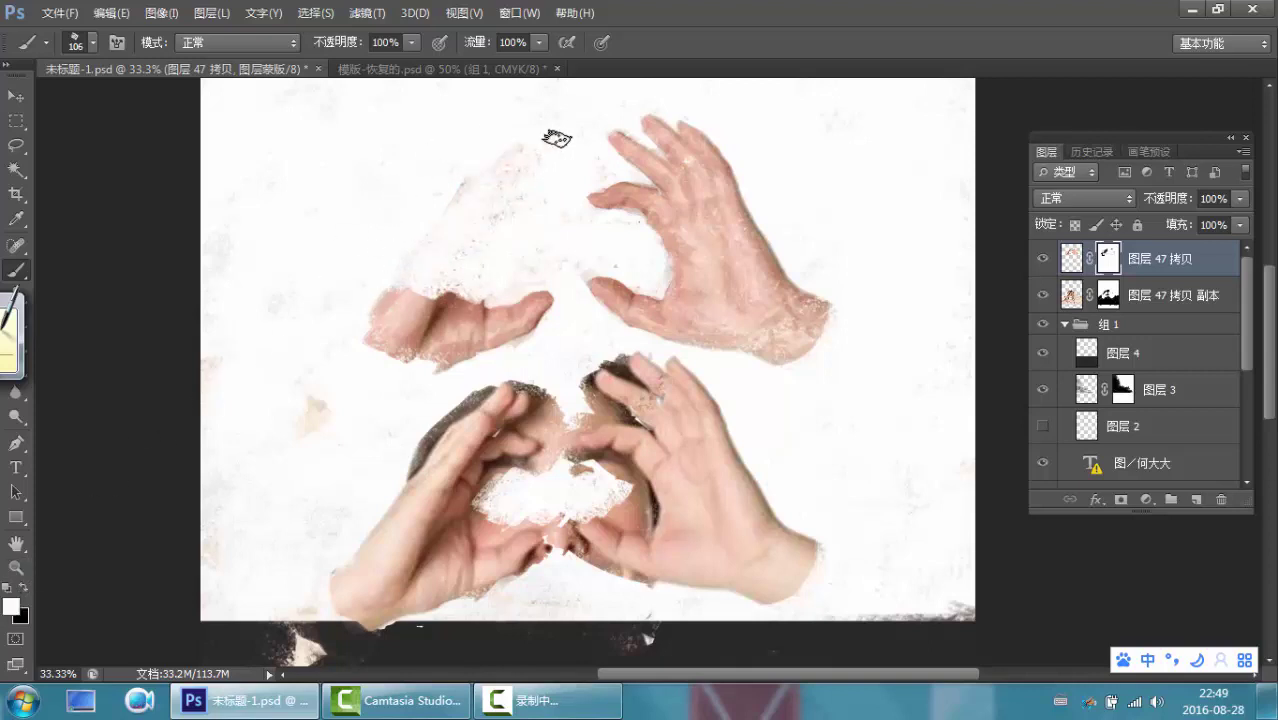
mouse_move(556, 134)
left_mouse_down()
mouse_move(462, 291)
mouse_move(528, 254)
left_mouse_up()
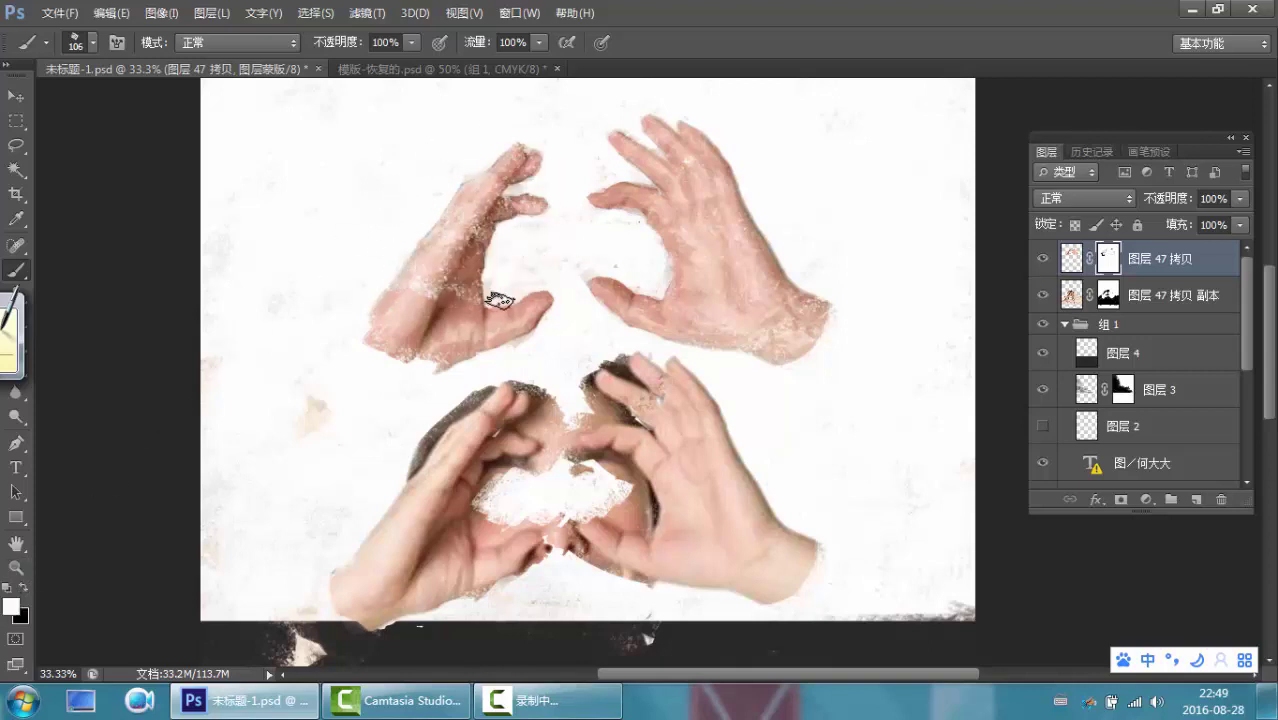
mouse_move(502, 297)
left_mouse_down()
mouse_move(427, 287)
mouse_move(429, 272)
mouse_move(509, 302)
mouse_move(491, 273)
left_mouse_up()
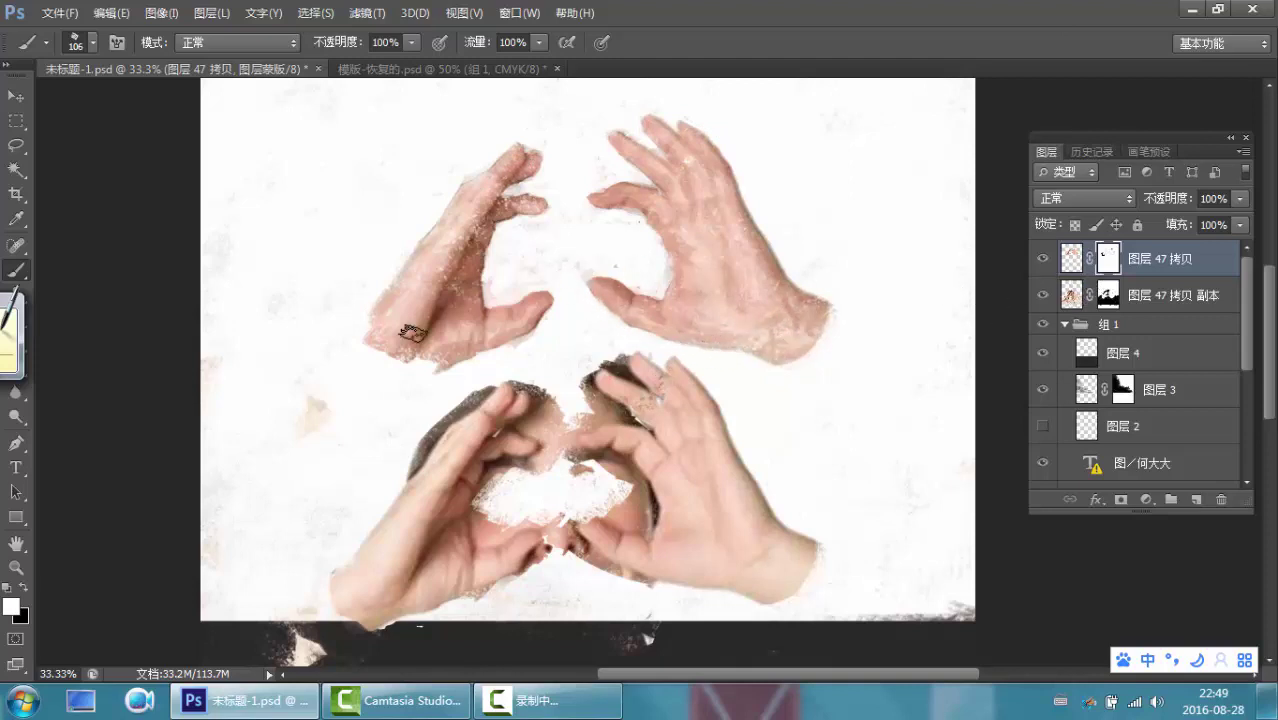
Switch to black and reduce the brush to 19 pixels for trimming the upper right hand's inner edge on the mask
left_click(23, 587)
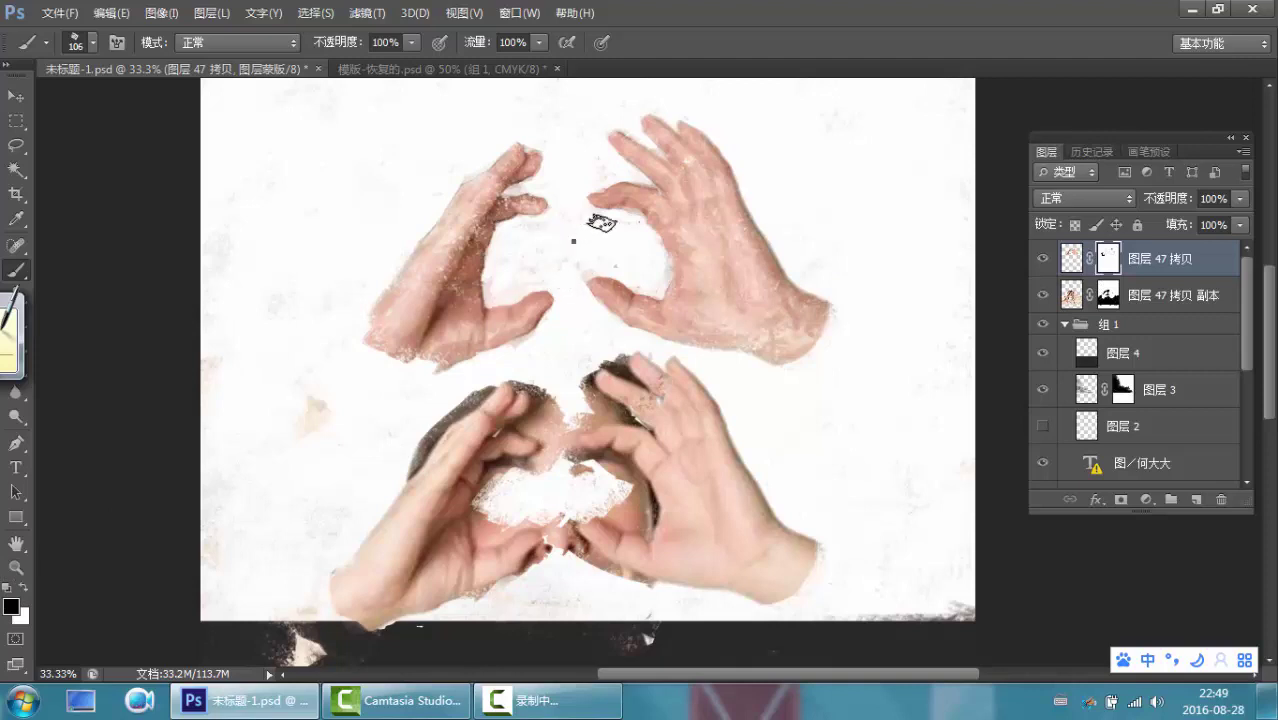
right_click(600, 222)
key("Escape")
right_click(640, 236)
left_click_drag(690, 263, 679, 275)
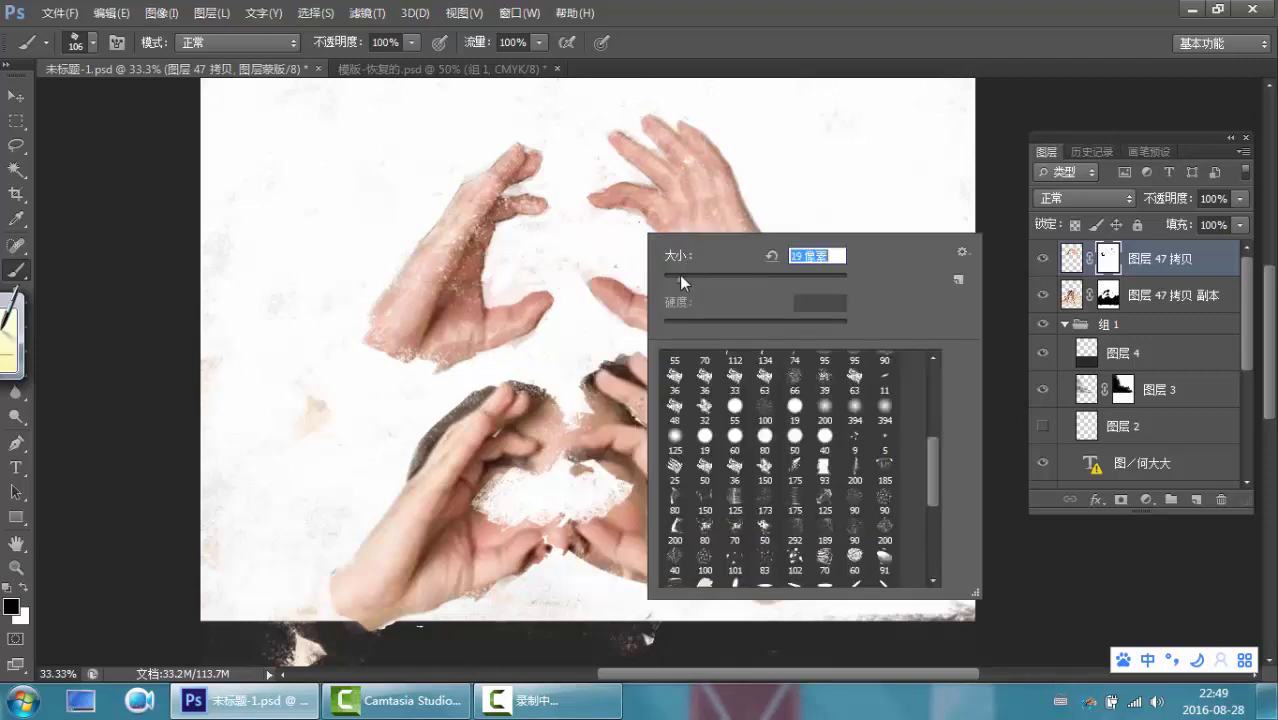
key("Return")
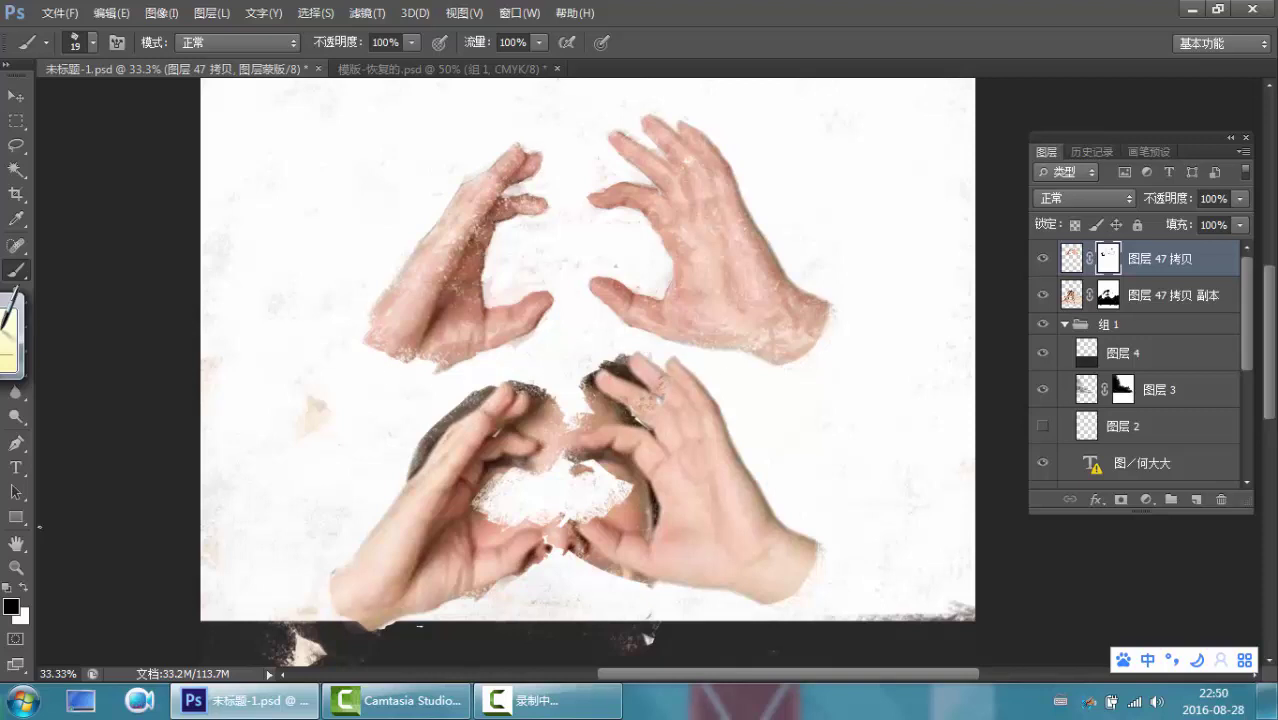
Restore the wrist edge of the upper left hand on the mask with white and an 81-pixel brush
left_click(22, 590)
right_click(445, 318)
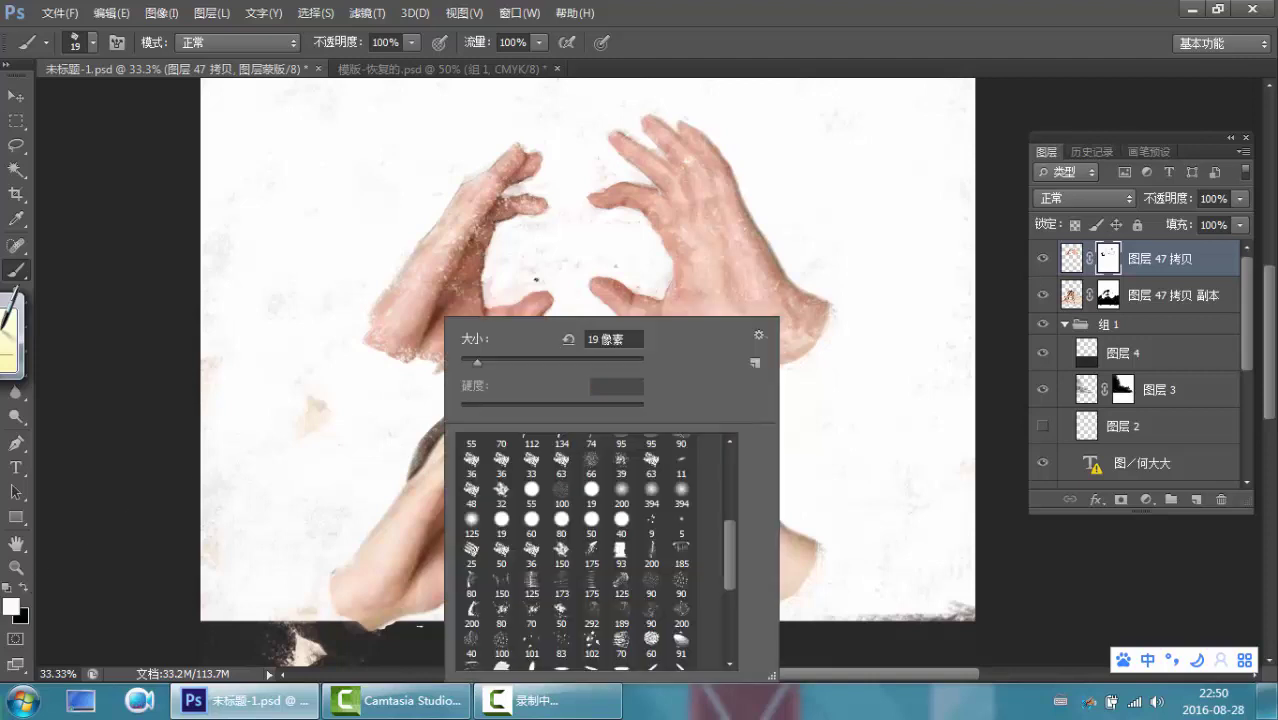
left_click_drag(476, 365, 504, 361)
key("Return")
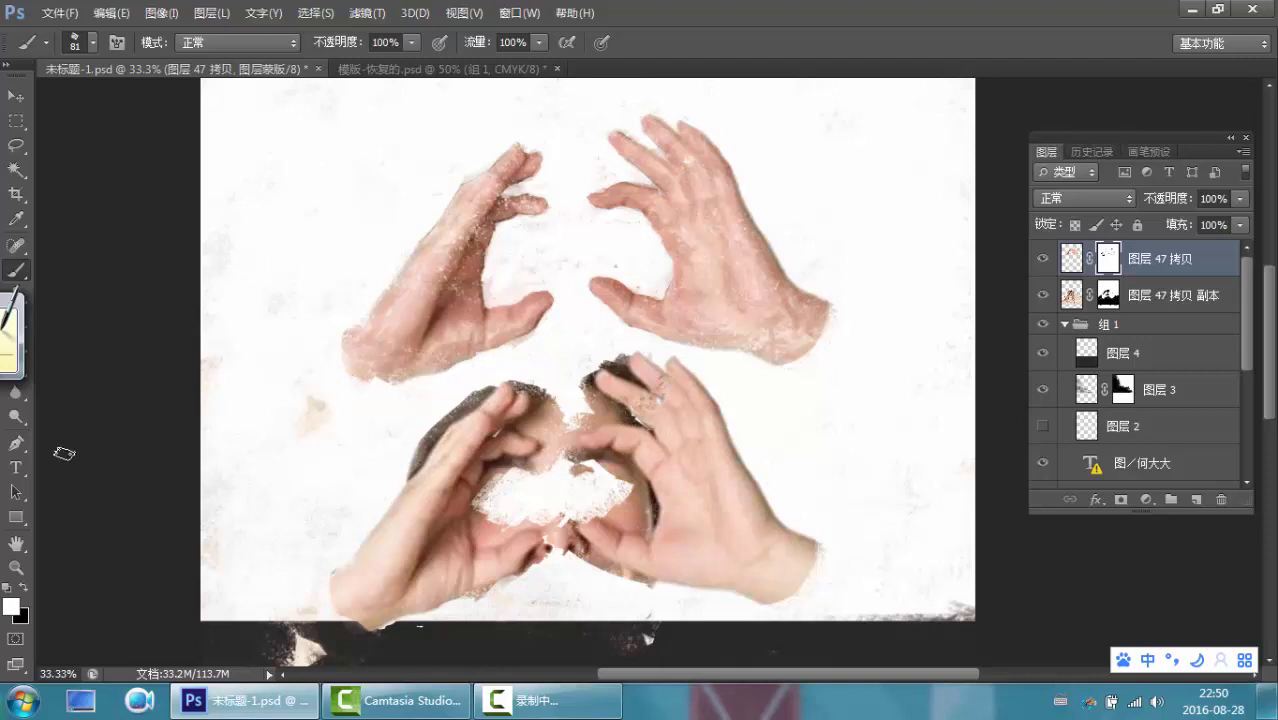
Add a new layer above 图层 47 拷贝 and sample a brown skin tone from the upper left hand's palm with the Eyedropper
left_click(17, 219)
mouse_move(470, 262)
left_mouse_down()
mouse_move(466, 275)
mouse_move(462, 252)
left_mouse_up()
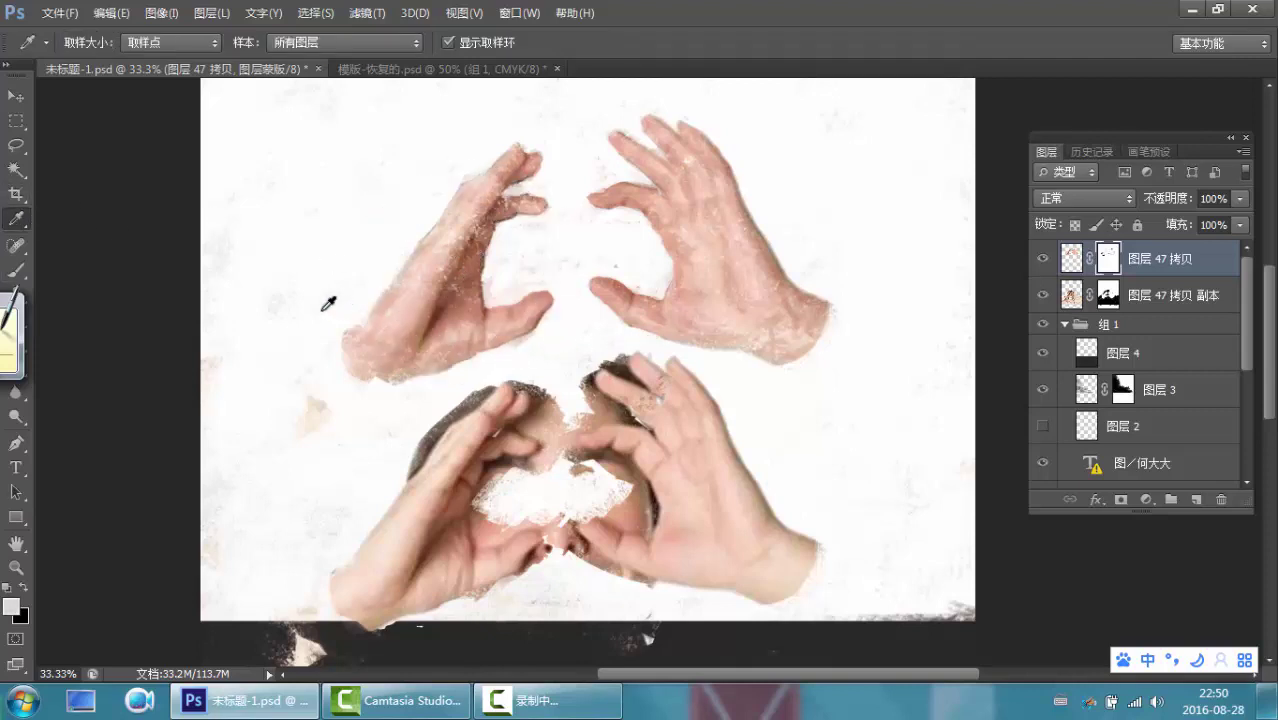
left_click(842, 270)
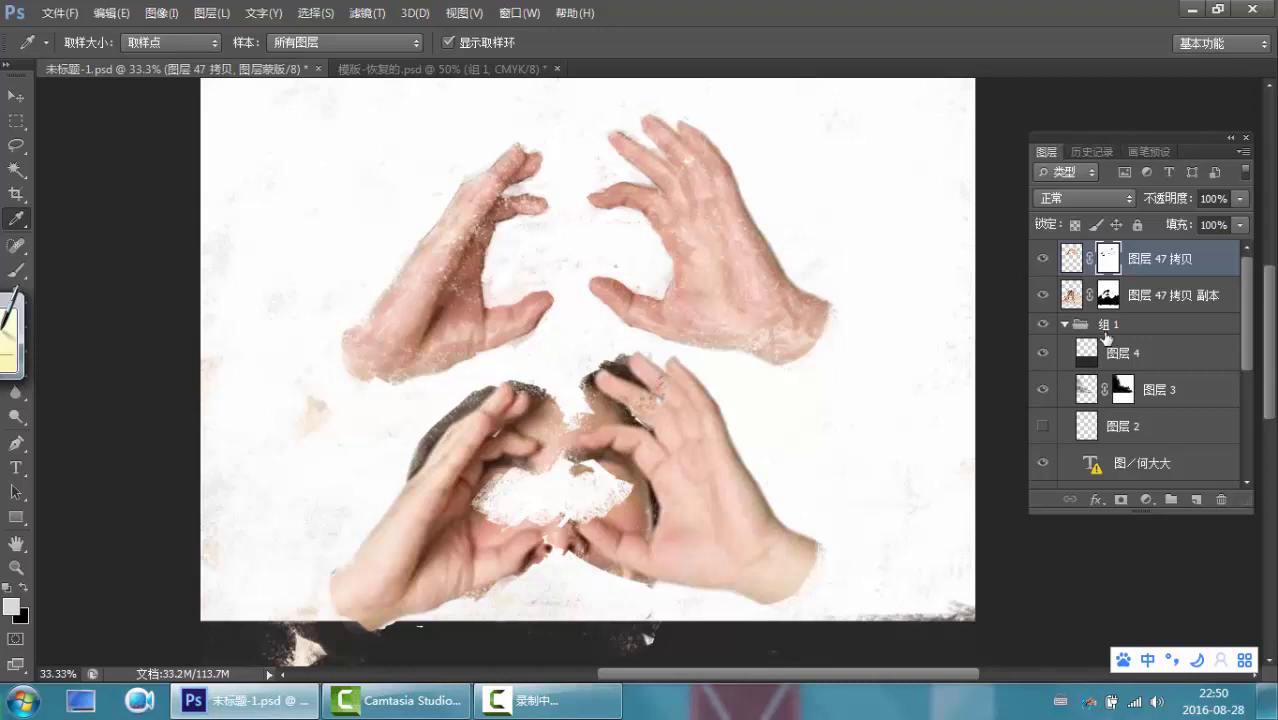
left_click(1196, 499)
left_click_drag(468, 256, 452, 283)
Set the foreground colour to the reddish brown aa5e3c
left_click(13, 603)
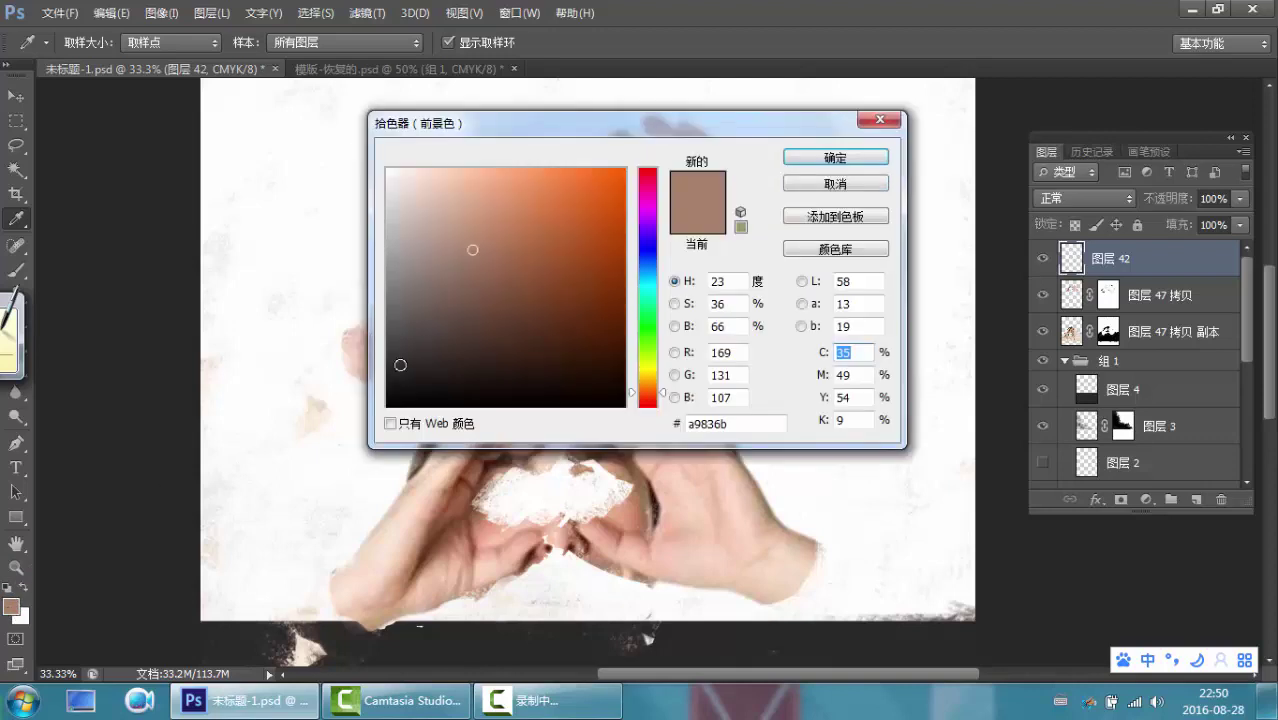
left_click_drag(668, 398, 668, 401)
left_click(541, 259)
left_click_drag(537, 247, 530, 241)
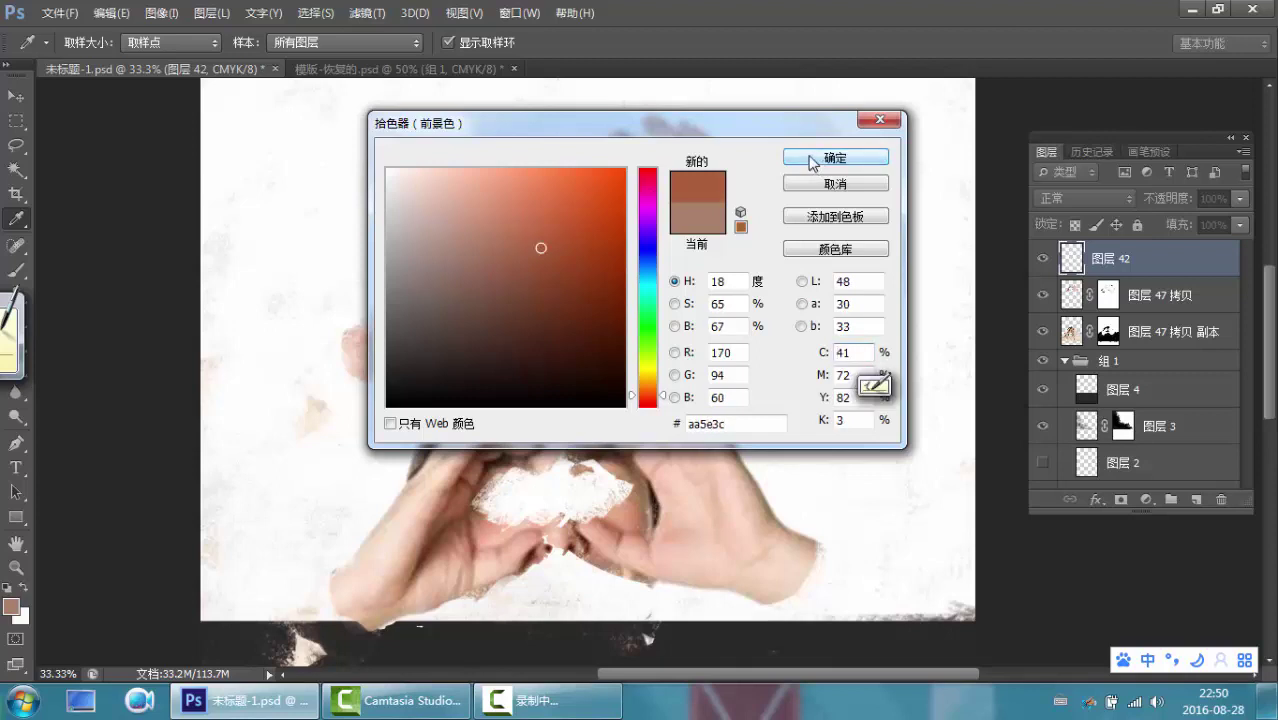
left_click(820, 158)
Return to the Brush tool and set its size to 19 pixels for painting on 图层 42
left_click(17, 270)
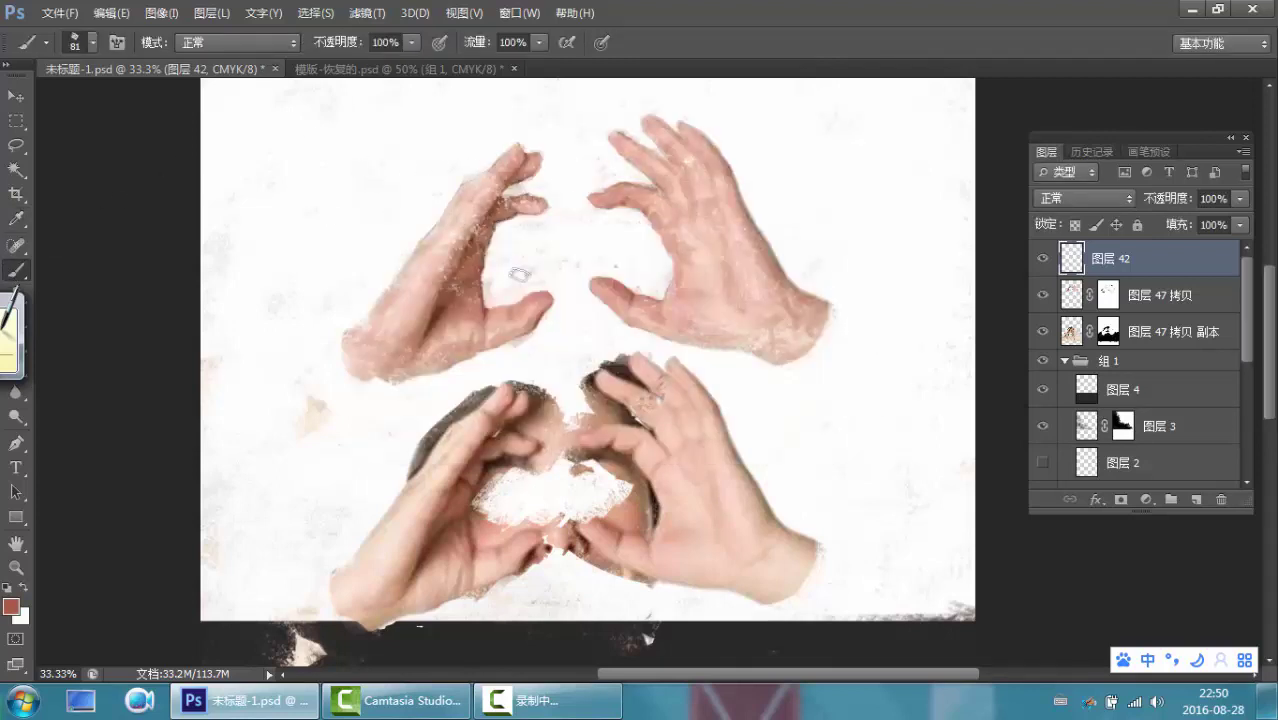
right_click(526, 251)
left_click_drag(573, 299, 553, 292)
key("Return")
right_click(537, 263)
left_click_drag(522, 303, 528, 305)
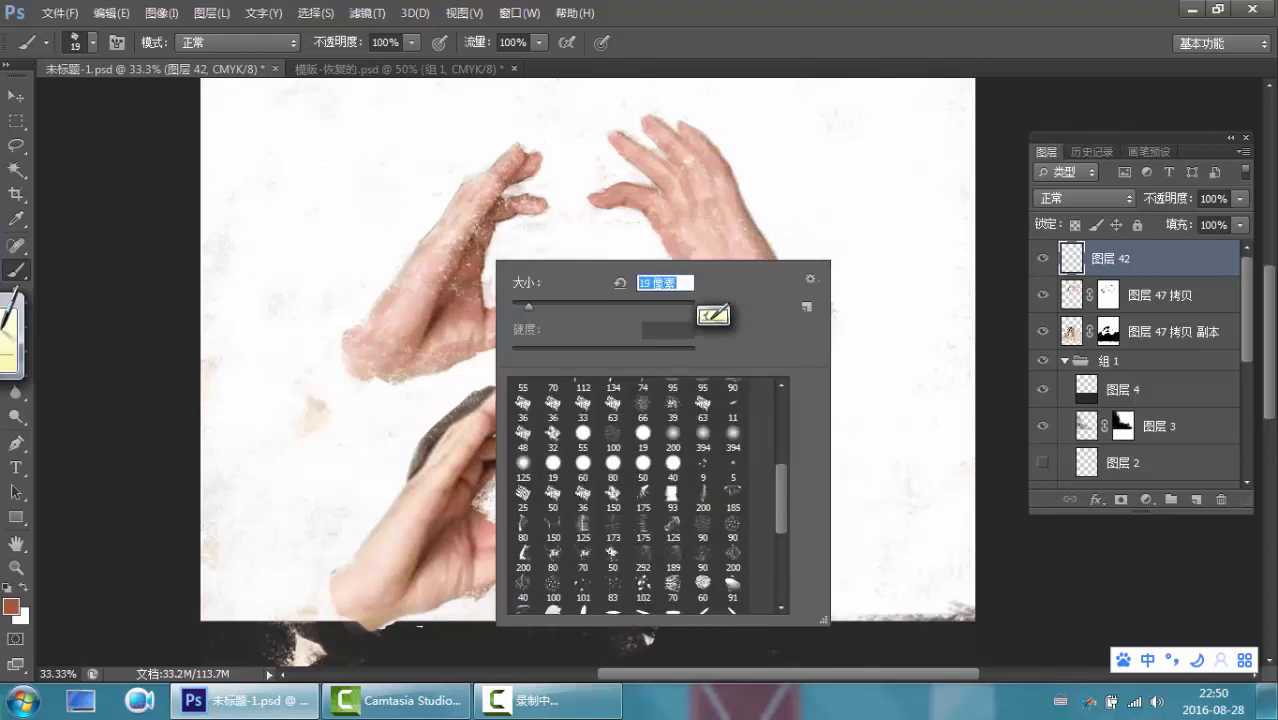
key("Return")
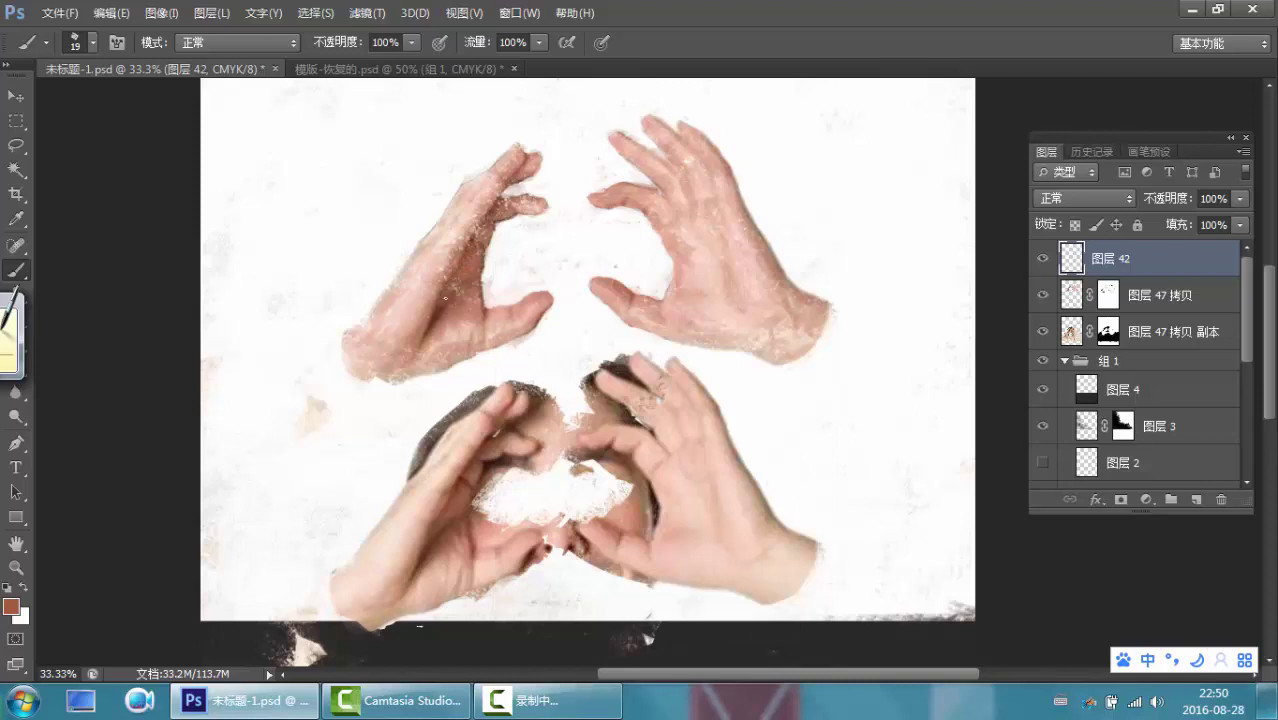
Set the foreground colour to the dark brown 833b1b
left_click(12, 607)
left_click_drag(556, 268, 574, 285)
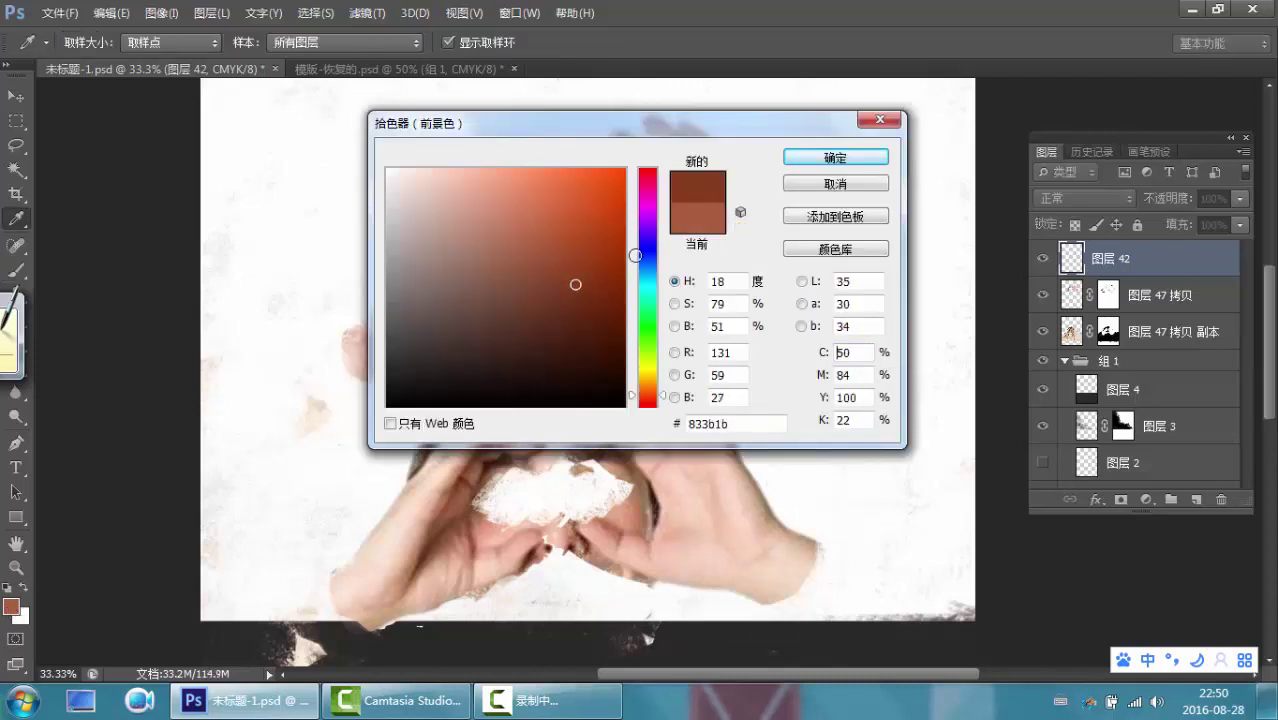
left_click(830, 158)
Reduce the brush size for fine shading, trying 7 and 9 pixels and settling on 14 pixels
right_click(570, 266)
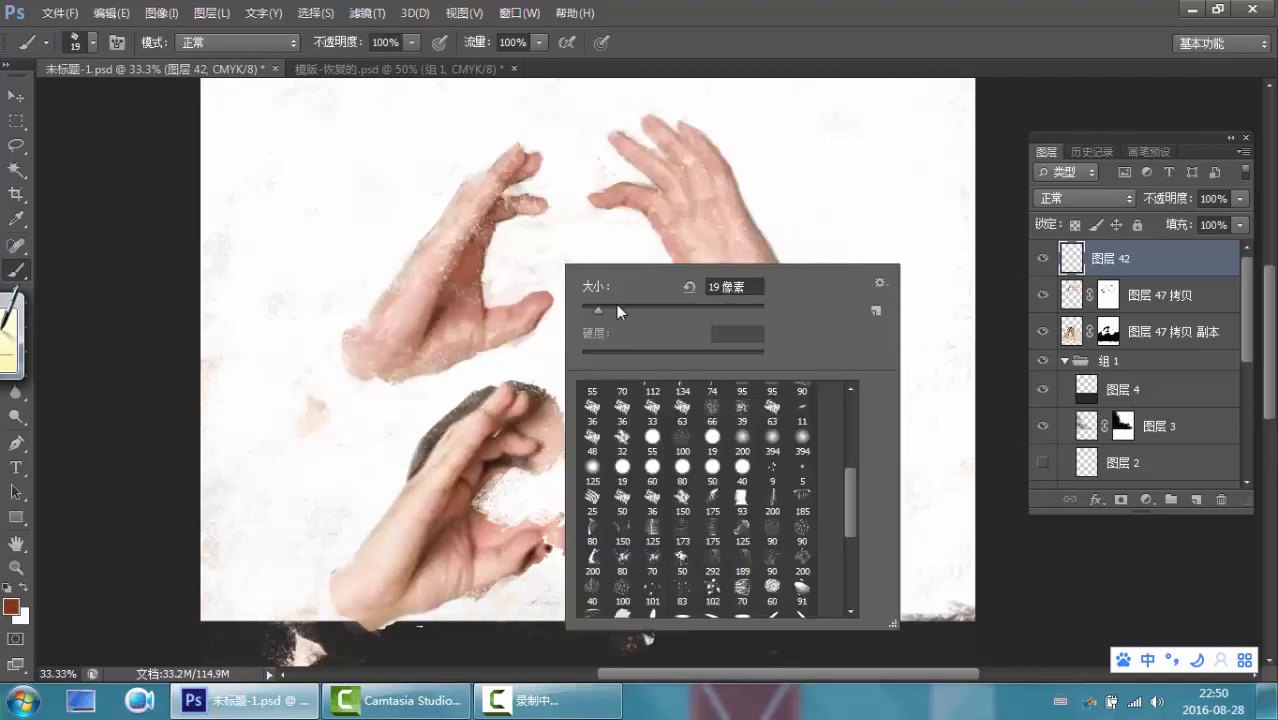
left_click_drag(589, 306, 574, 290)
key("Return")
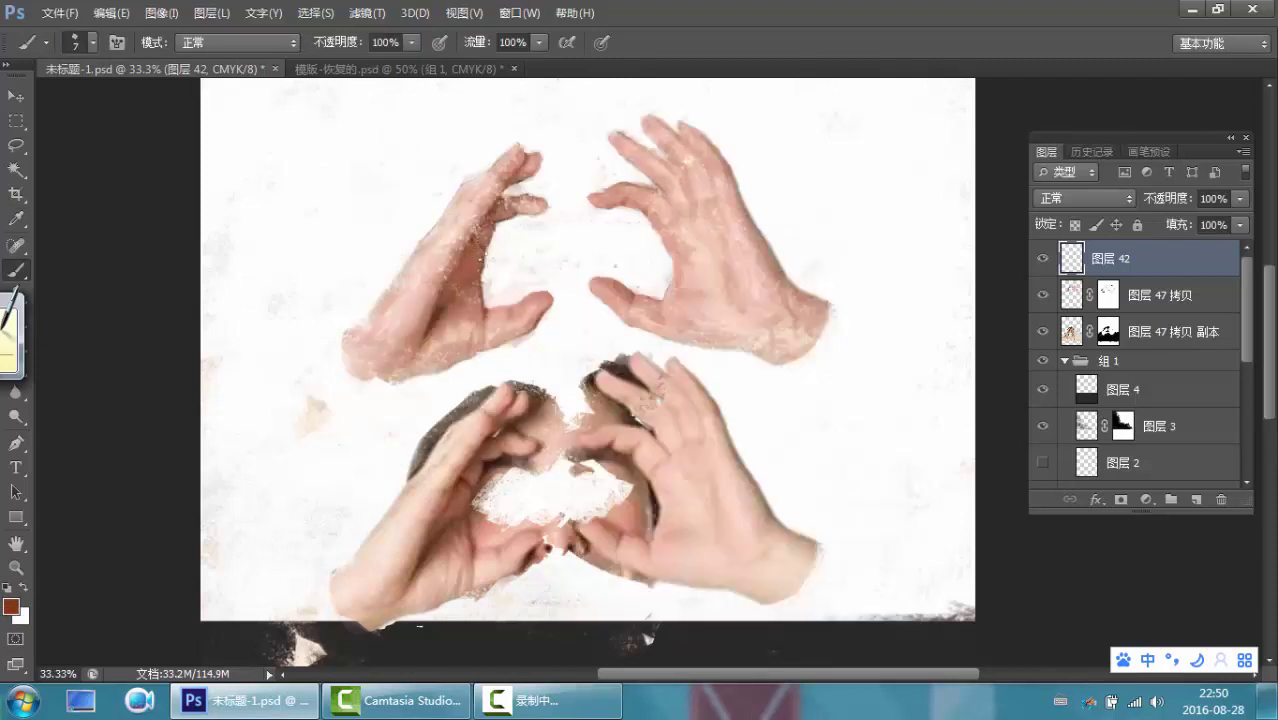
right_click(488, 260)
type("9")
key("Return")
right_click(486, 272)
type("14 像素")
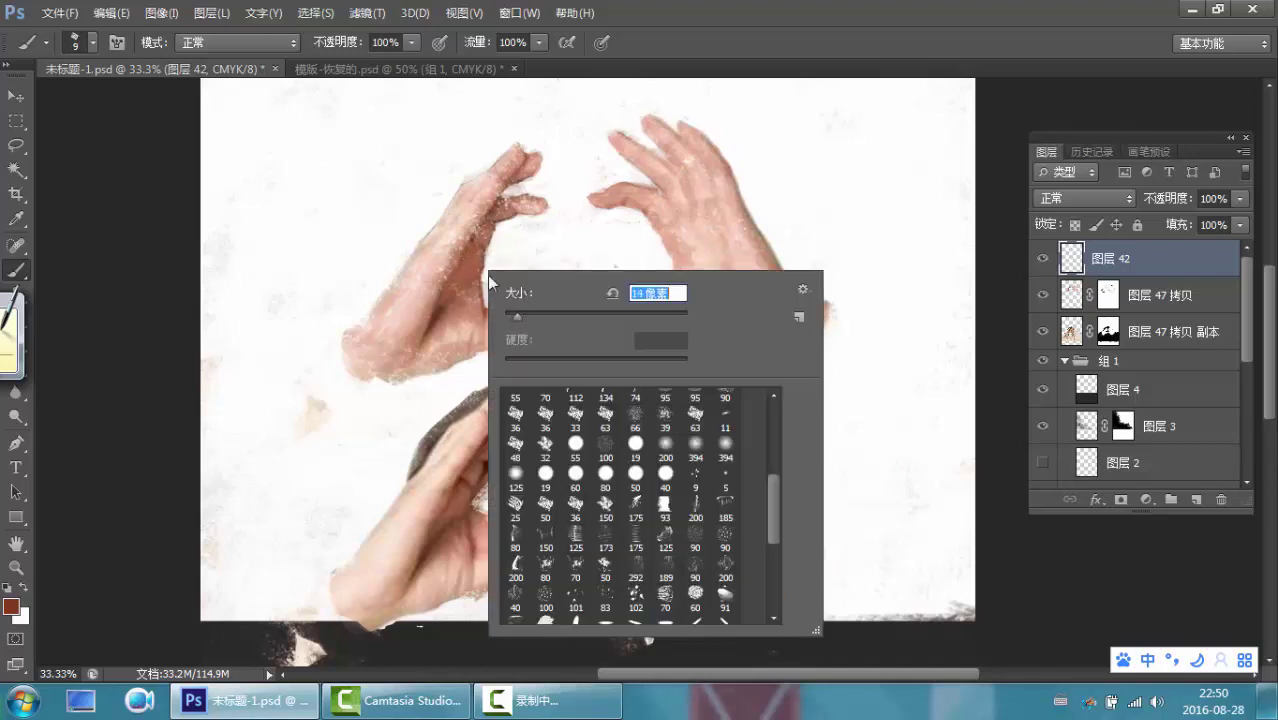
key("Return")
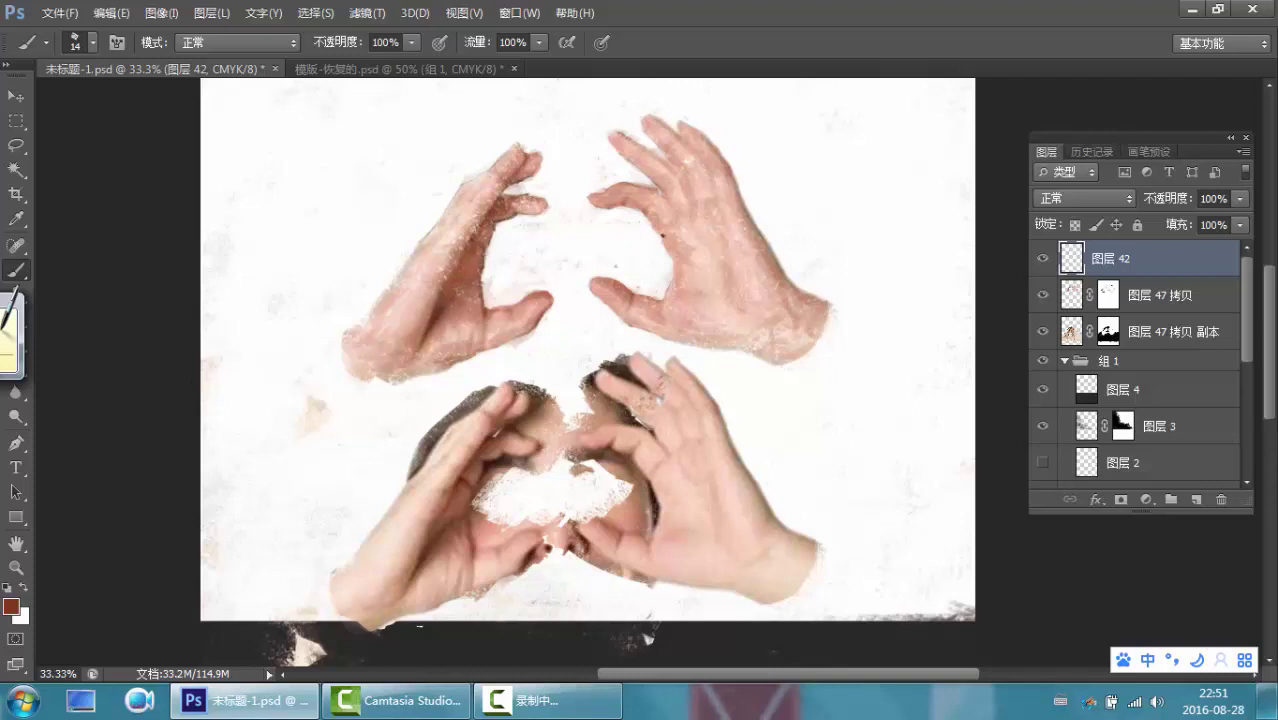
Darken the foreground colour to a deep brown and paint shading along the inner palm edge of the upper right hand
left_click(11, 607)
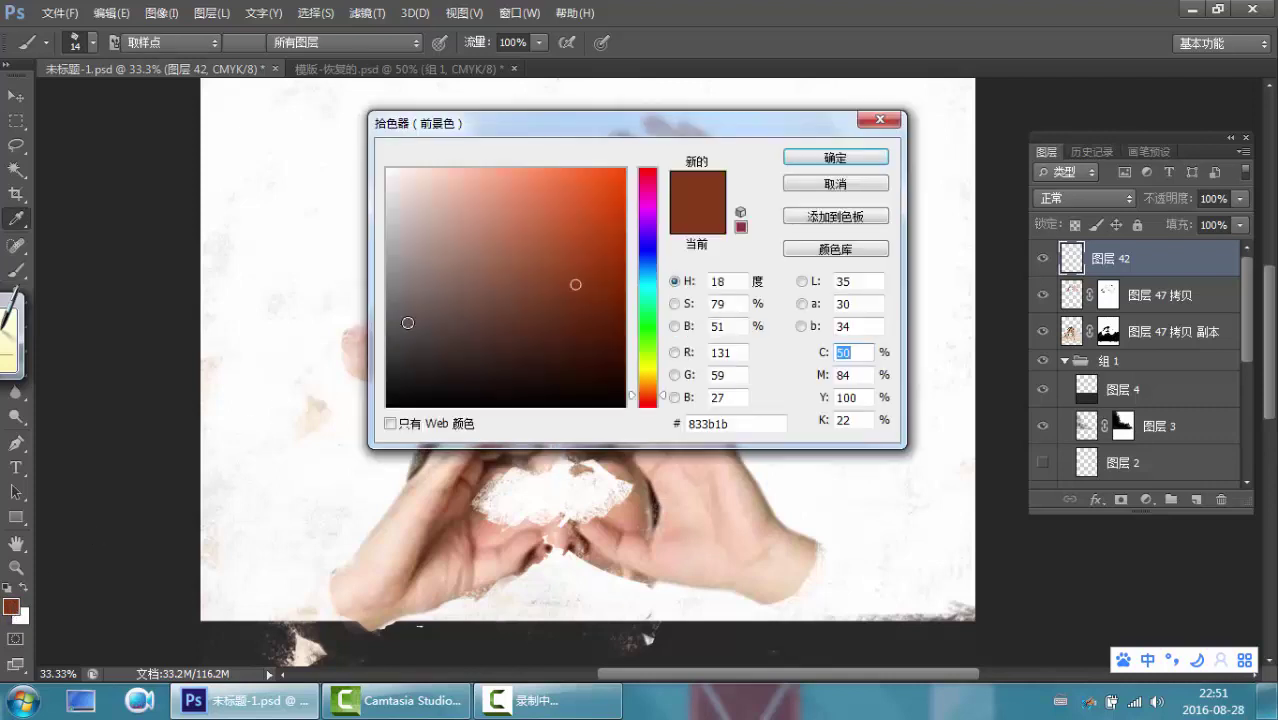
left_click(600, 327)
left_click(835, 157)
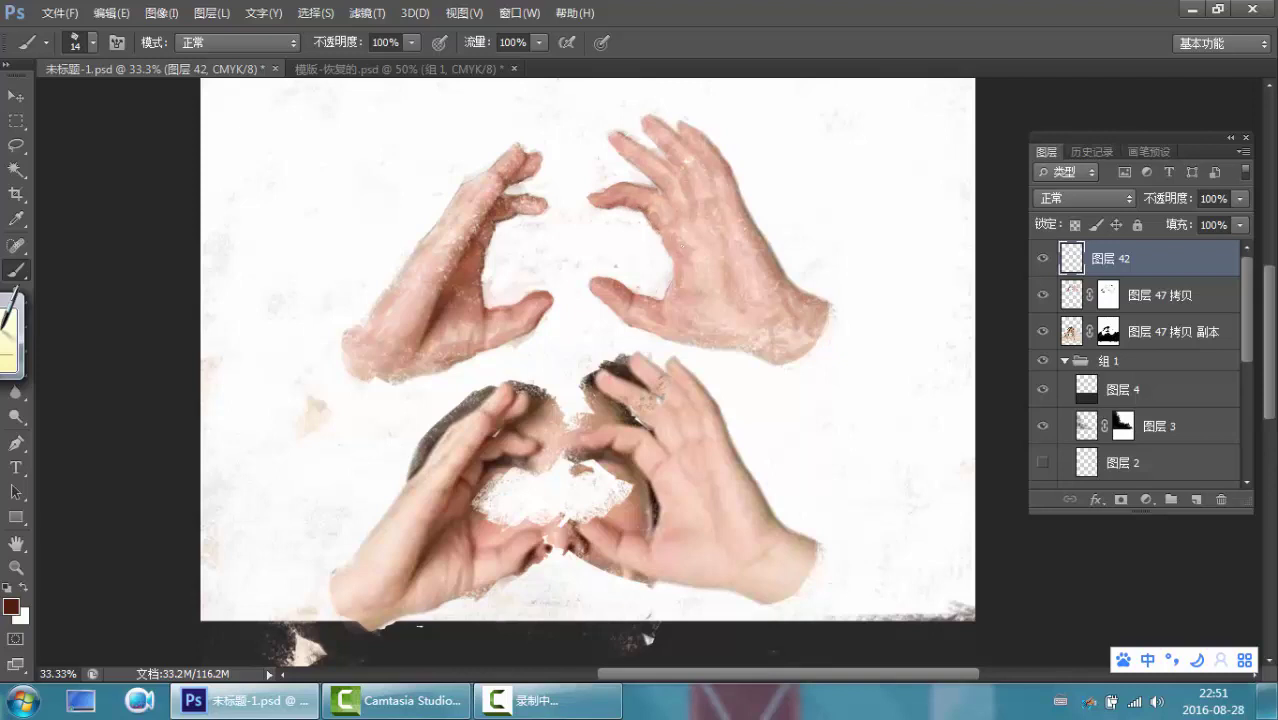
left_click(673, 248)
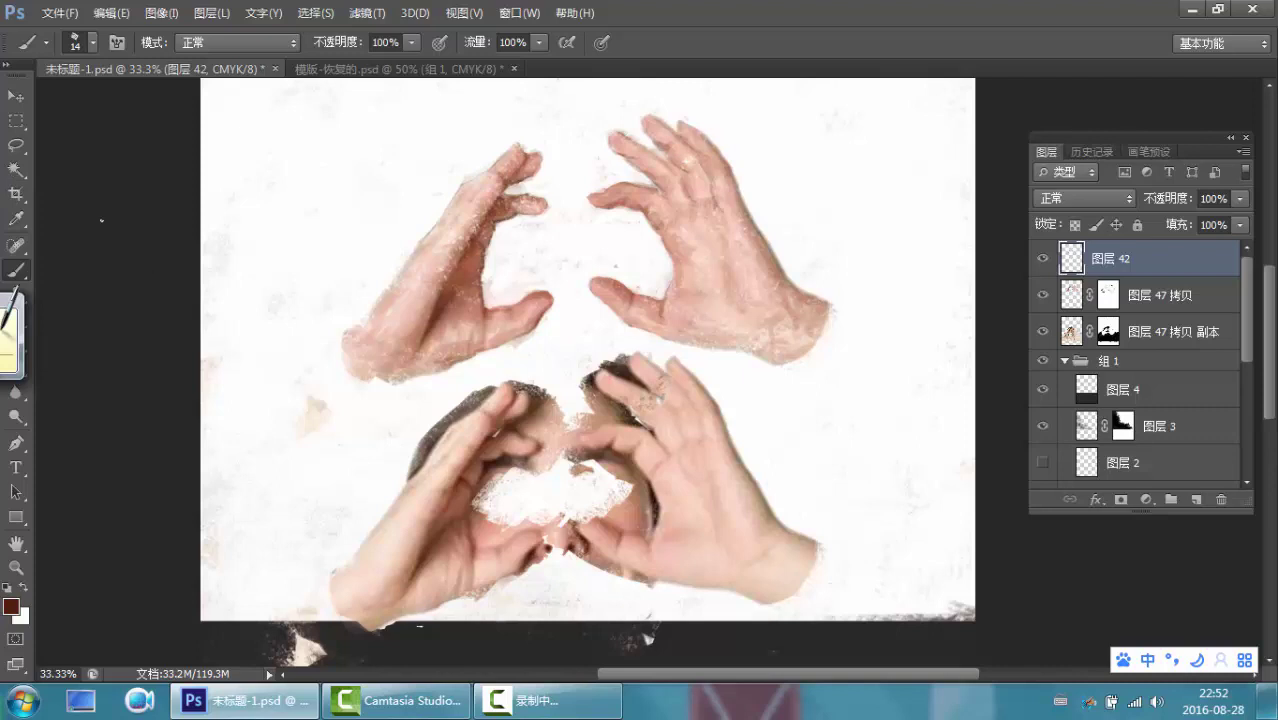
Set the foreground colour to the light skin pink f3bda6 and return to the Brush tool
left_click(11, 607)
left_click_drag(502, 232, 462, 180)
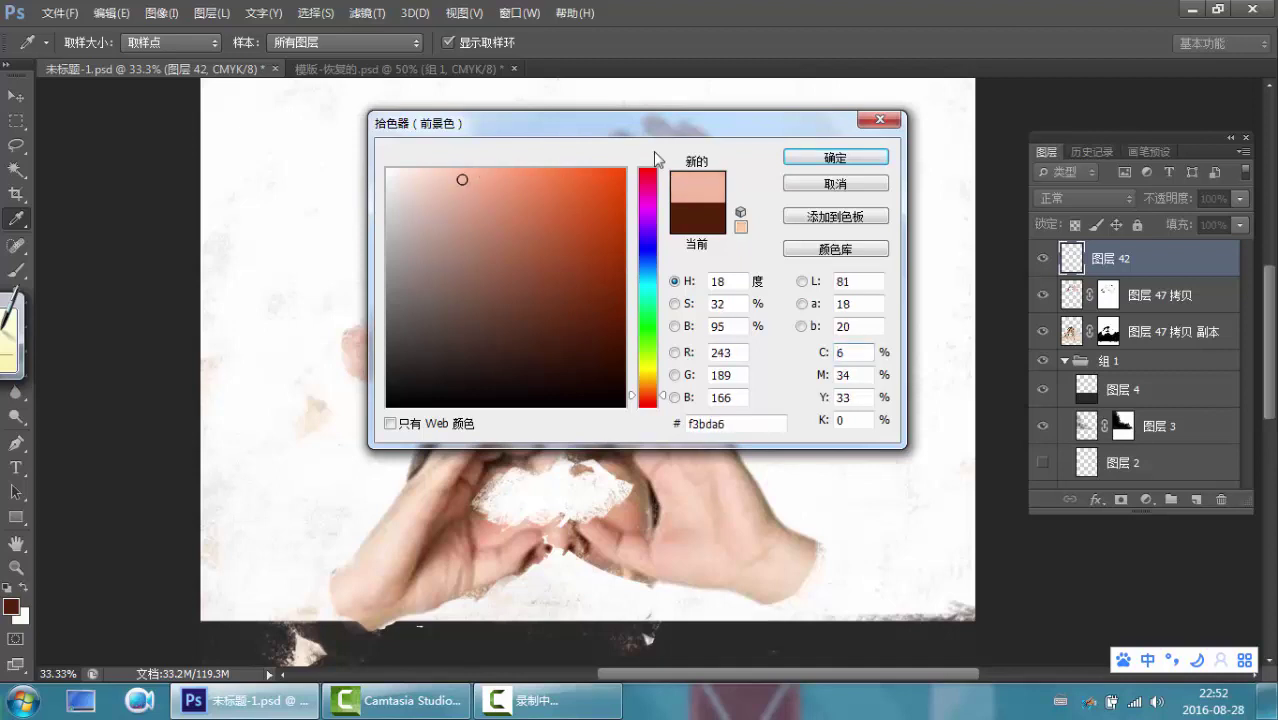
left_click(835, 157)
key("b")
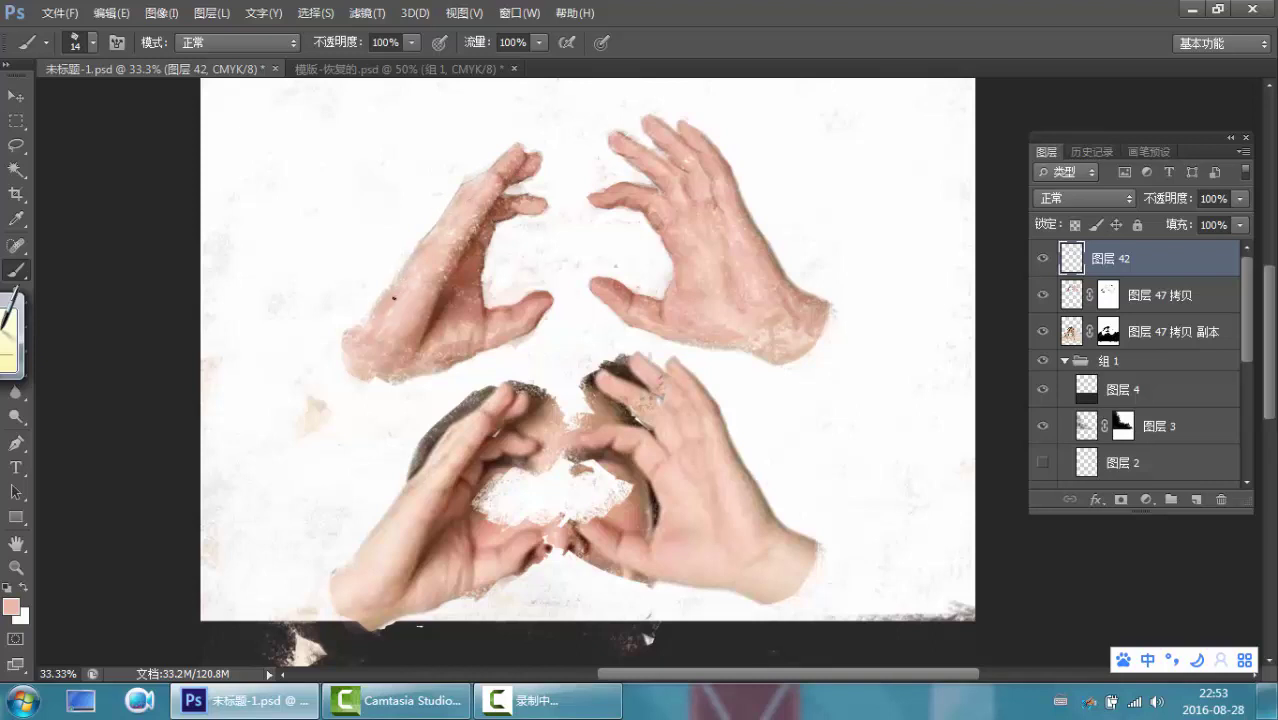
Set the foreground colour to the pale pink fde6dc and paint highlights from the upper right hand's thumb into its palm
left_click(11, 606)
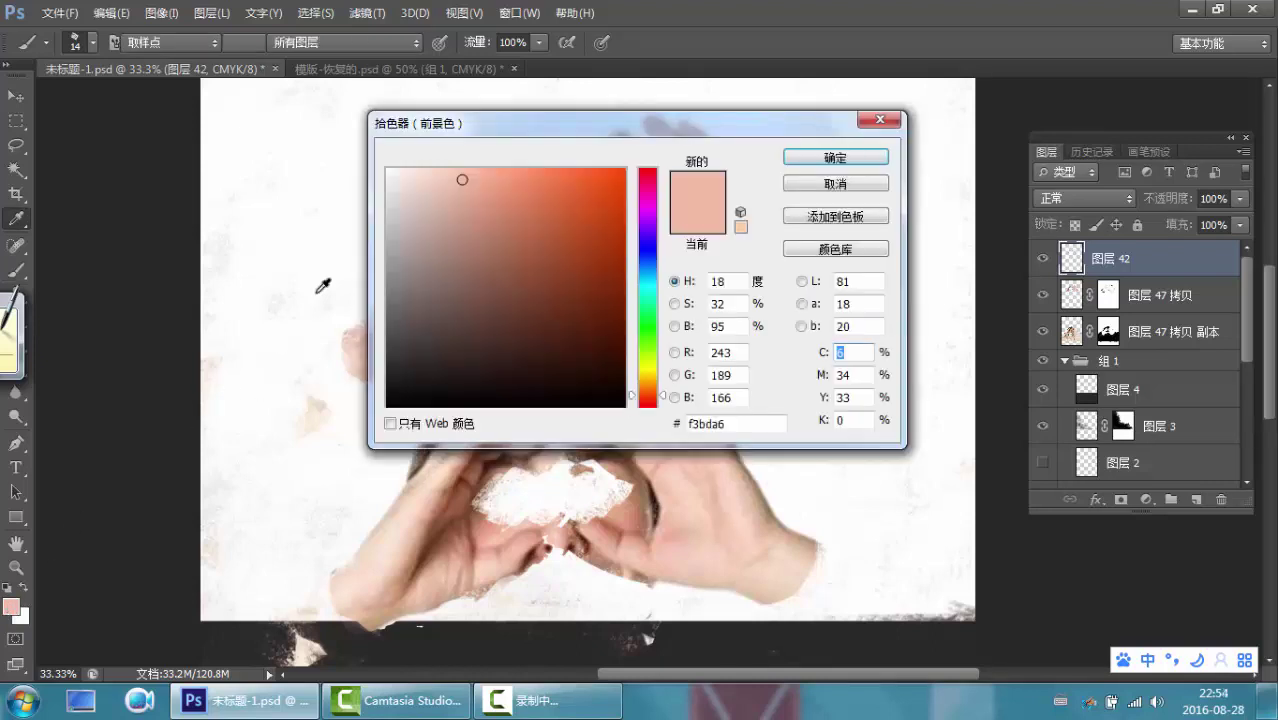
left_click(414, 170)
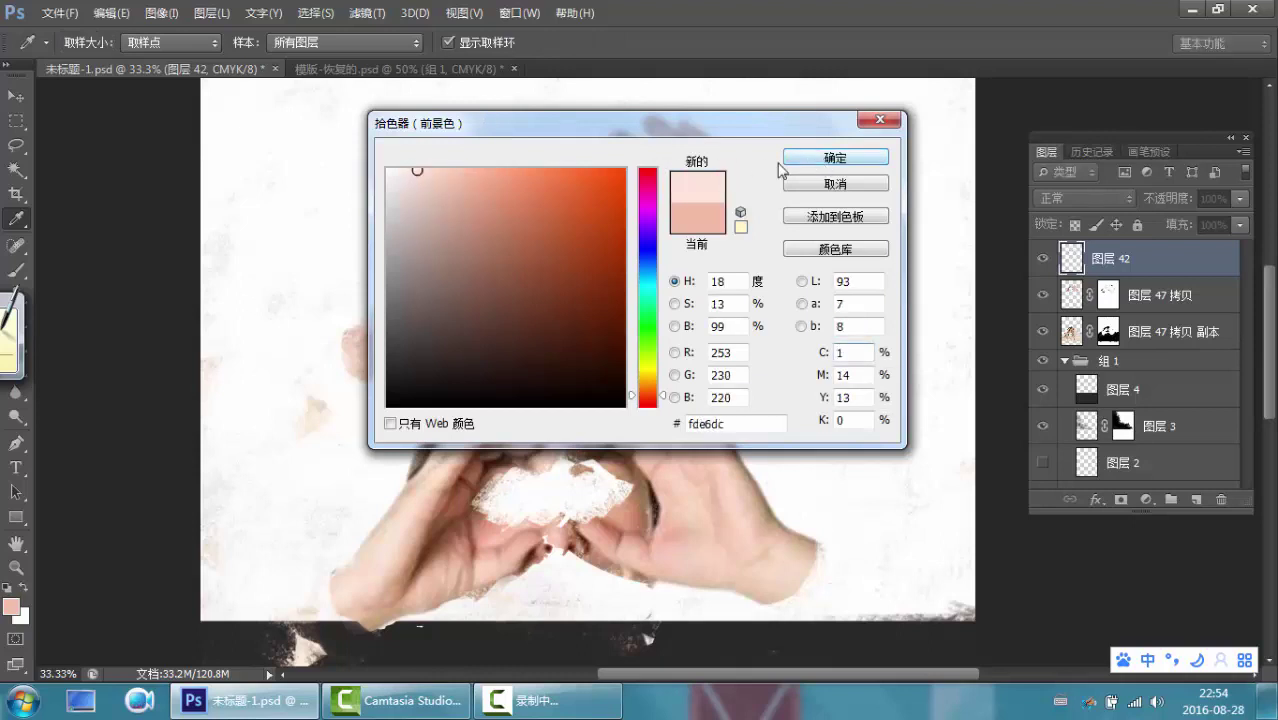
left_click(800, 159)
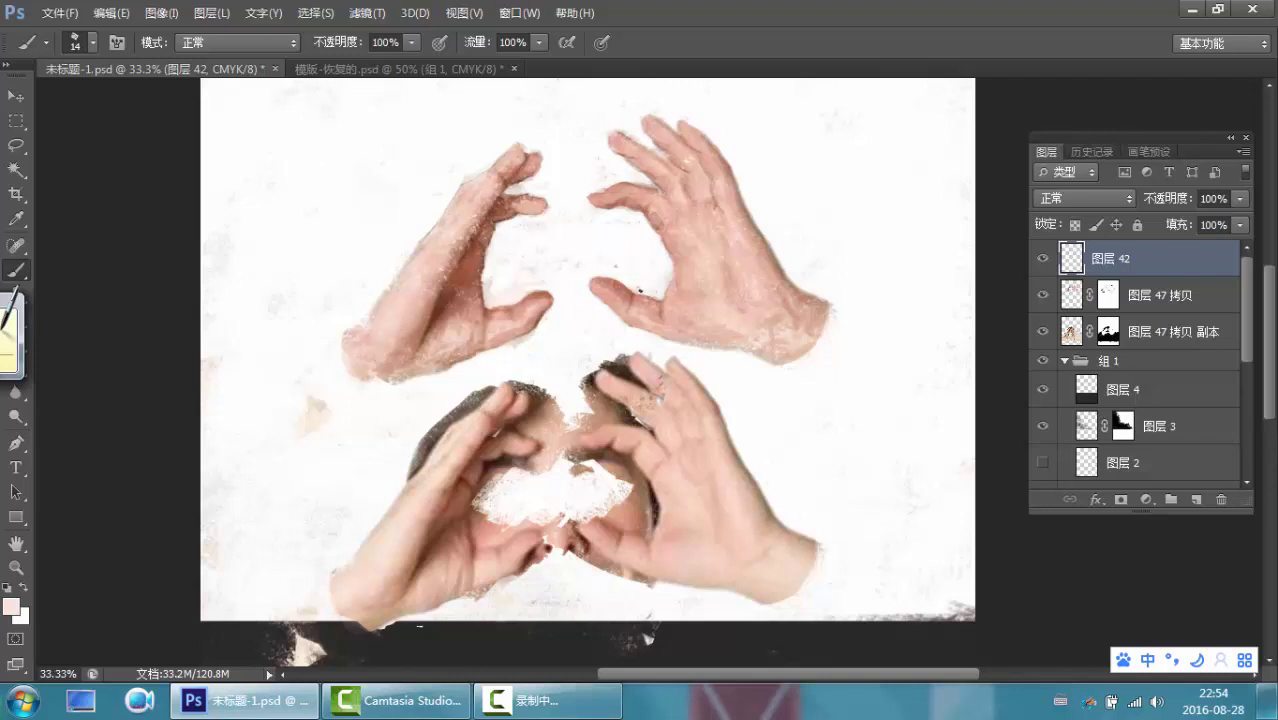
left_click_drag(640, 290, 690, 288)
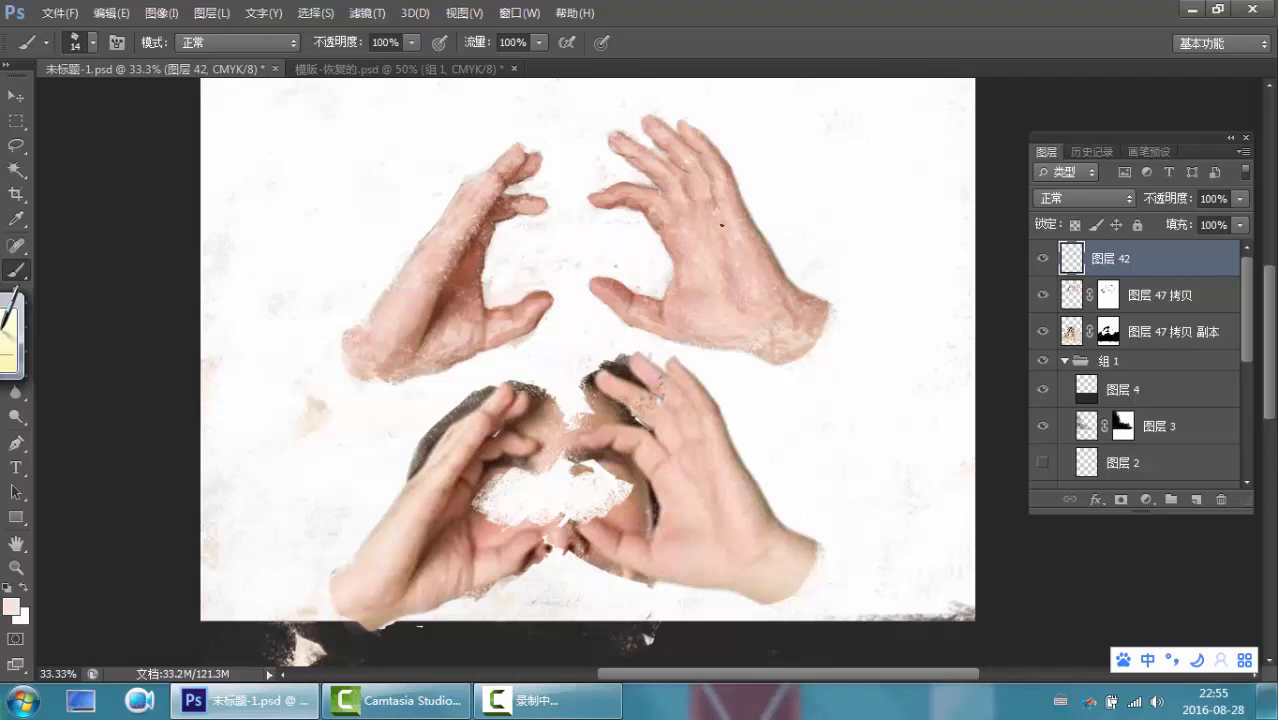
Set the foreground colour to a medium salmon pink for the mid-tones of the hands
left_click(11, 606)
left_click_drag(478, 189, 485, 191)
left_click(502, 198)
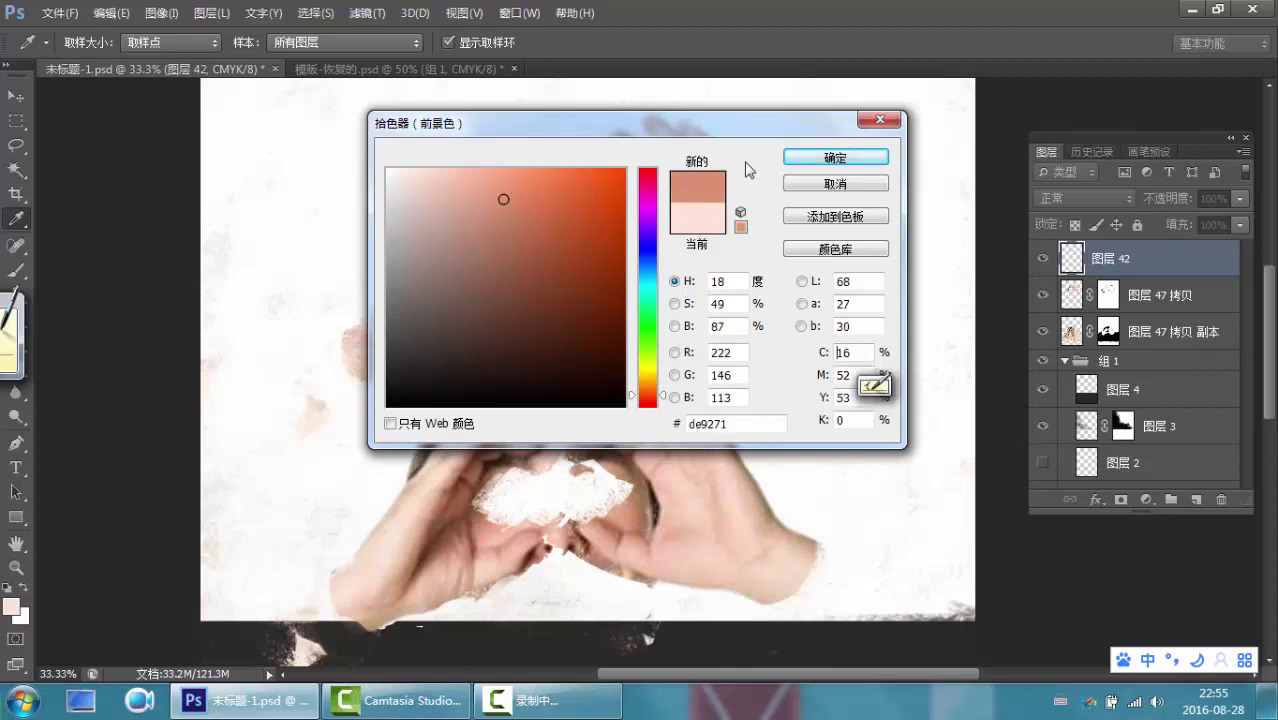
left_click(491, 193)
left_click(812, 166)
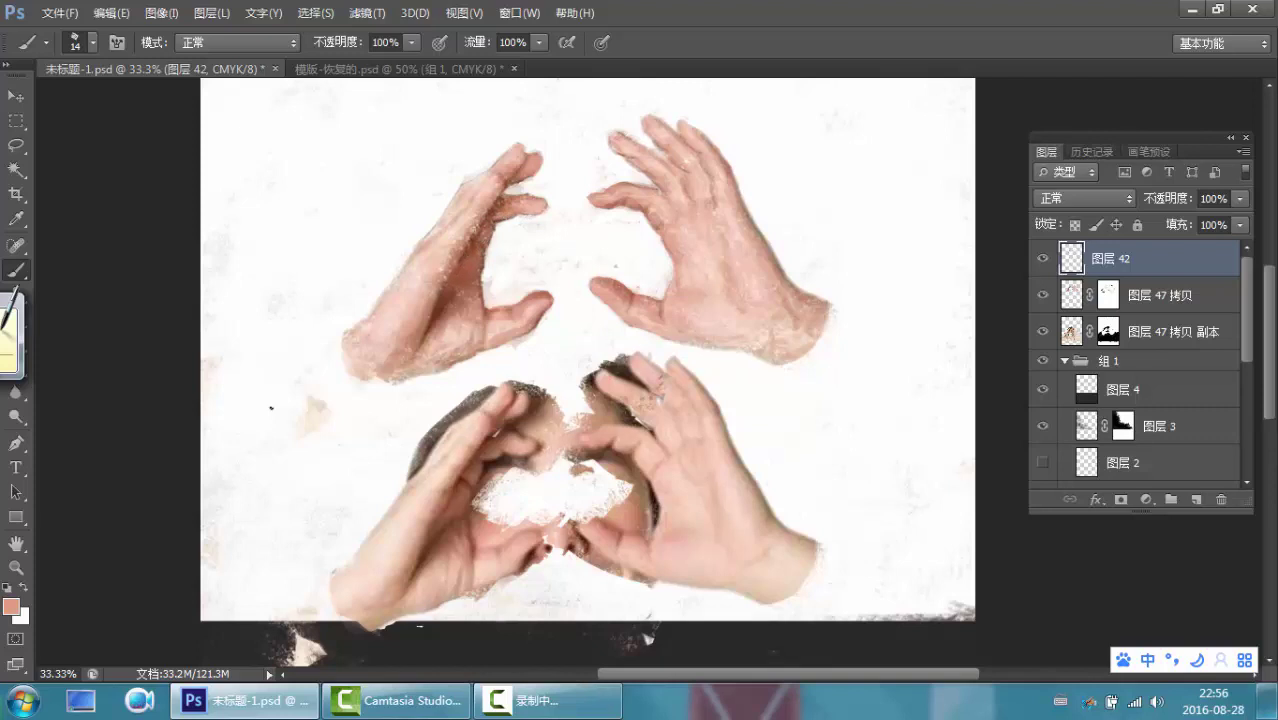
Set the foreground colour to the dark brown 773b21
left_click(12, 605)
left_click(875, 392)
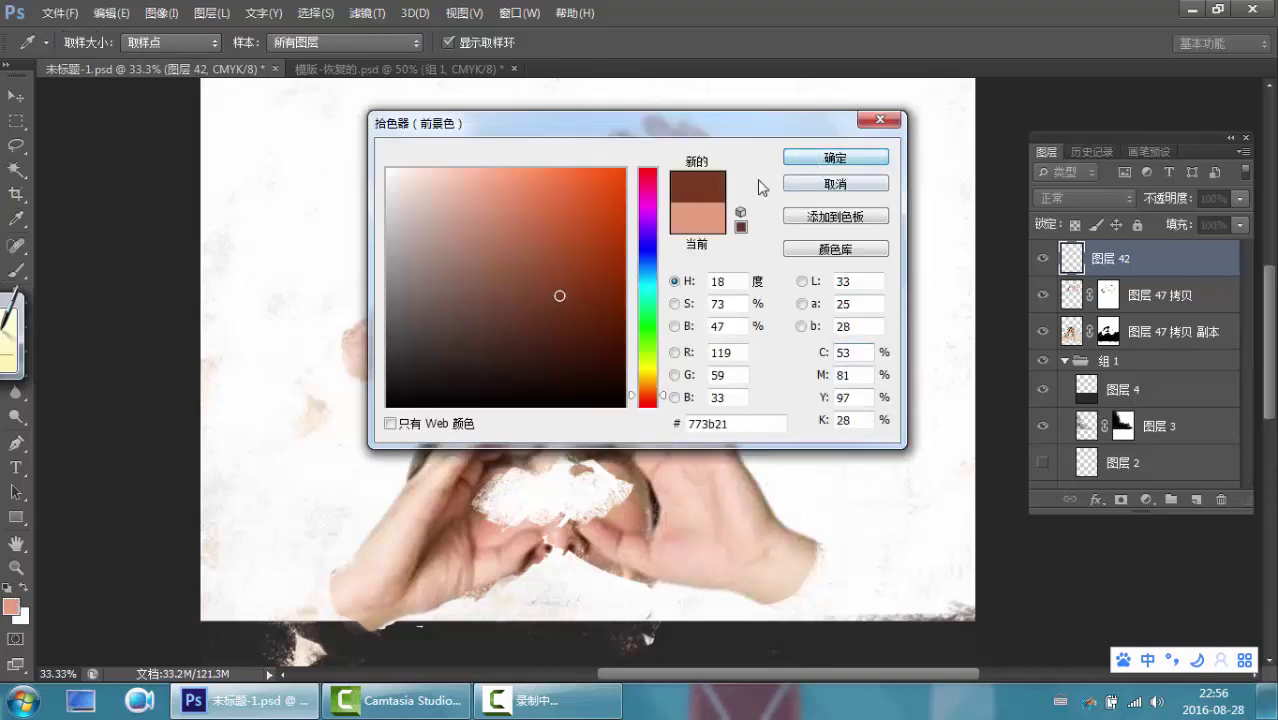
left_click(835, 157)
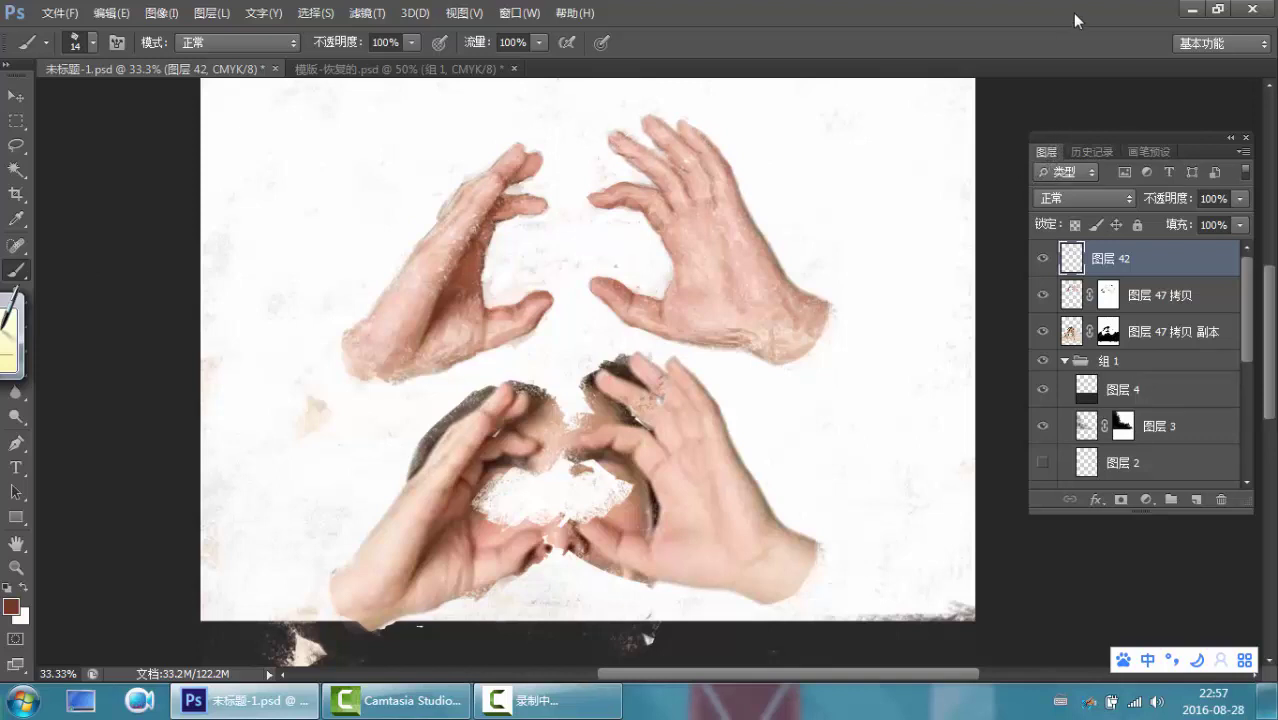
Merge 图层 42 down into 图层 47 拷贝, applying the layer mask, and toggle the merged layer's visibility to check it
key("ctrl+e")
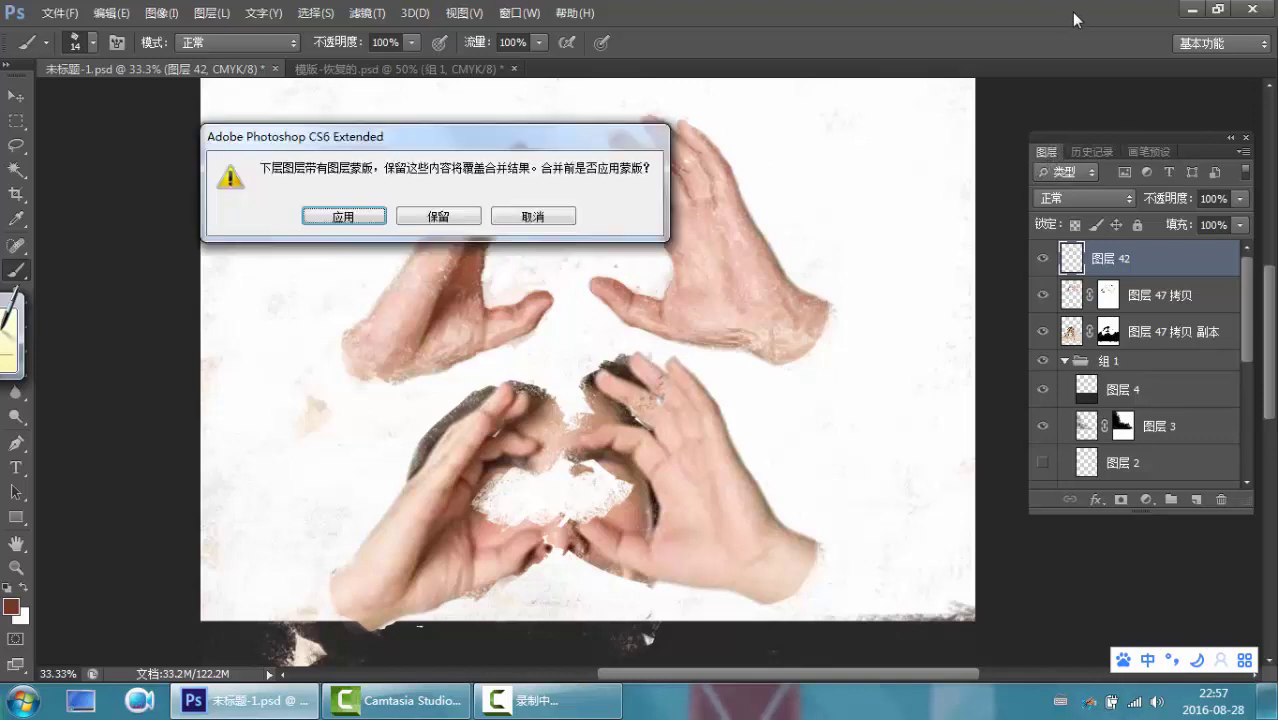
left_click(343, 216)
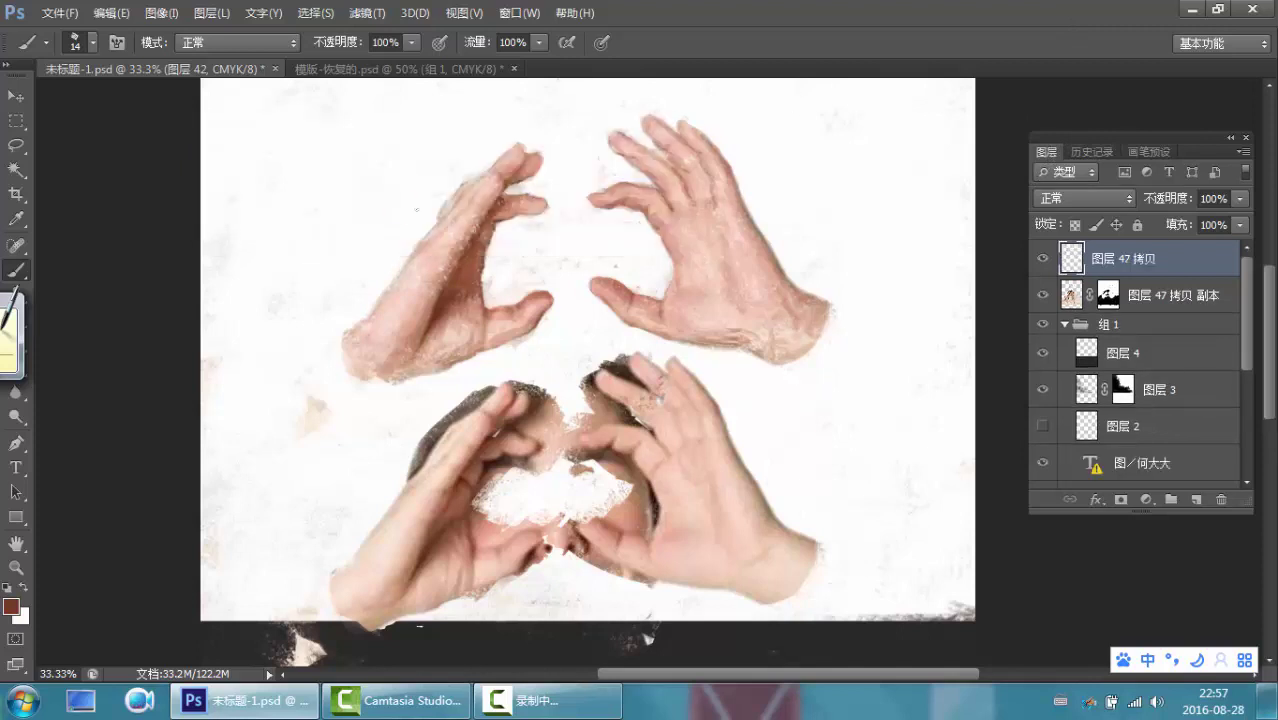
left_click(1043, 258)
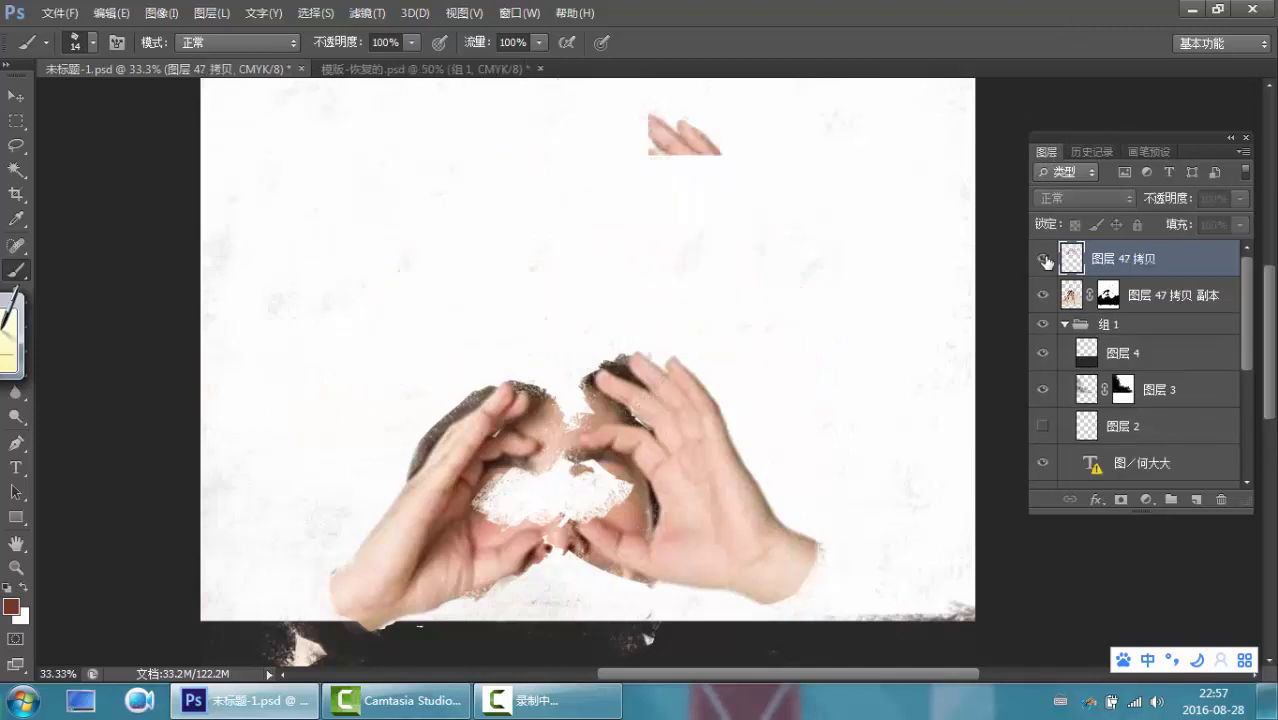
Add a layer mask to 图层 47 拷贝 and paint it black to trim the upper hands' outlines, including the right wrist edge
left_click(1121, 499)
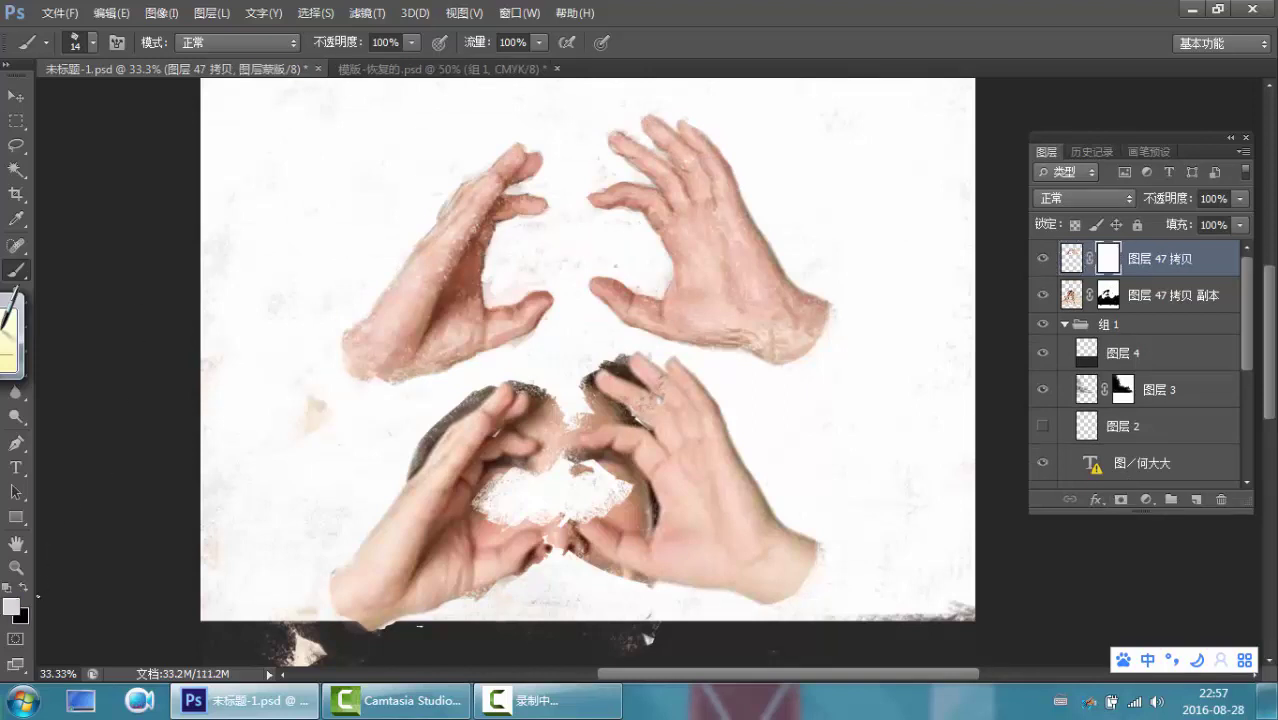
left_click(22, 590)
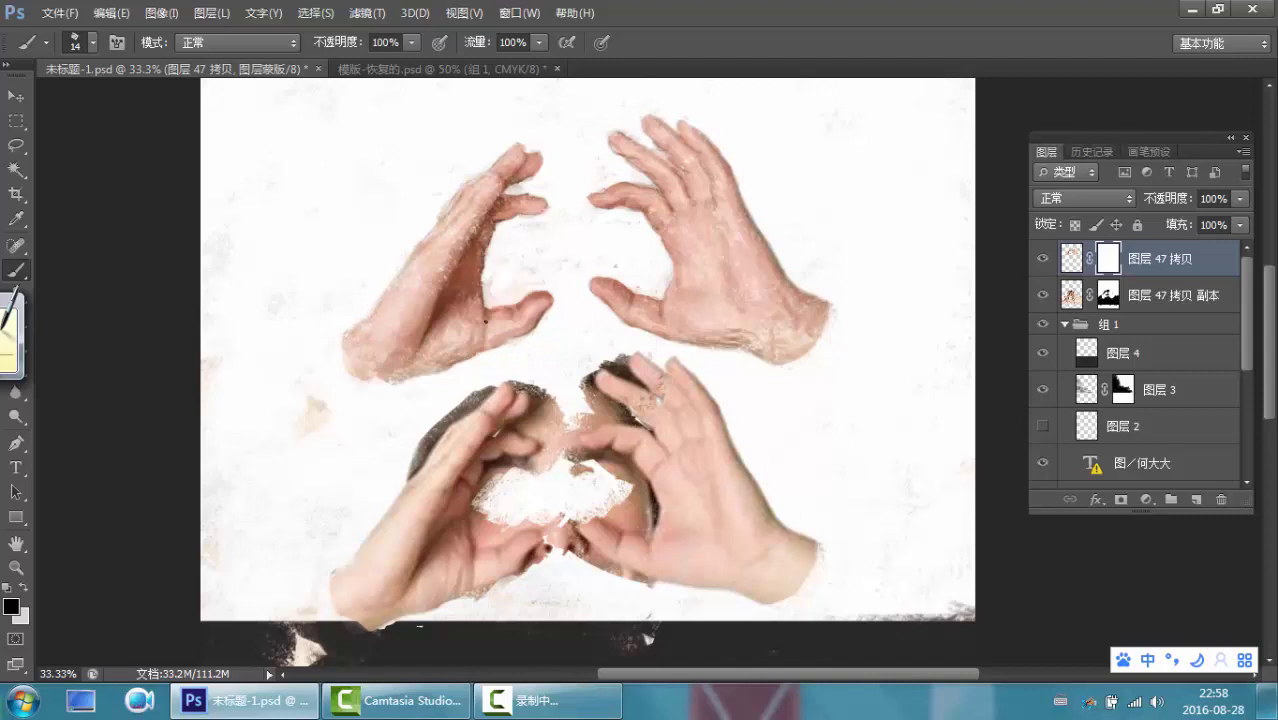
left_click_drag(507, 342, 528, 342)
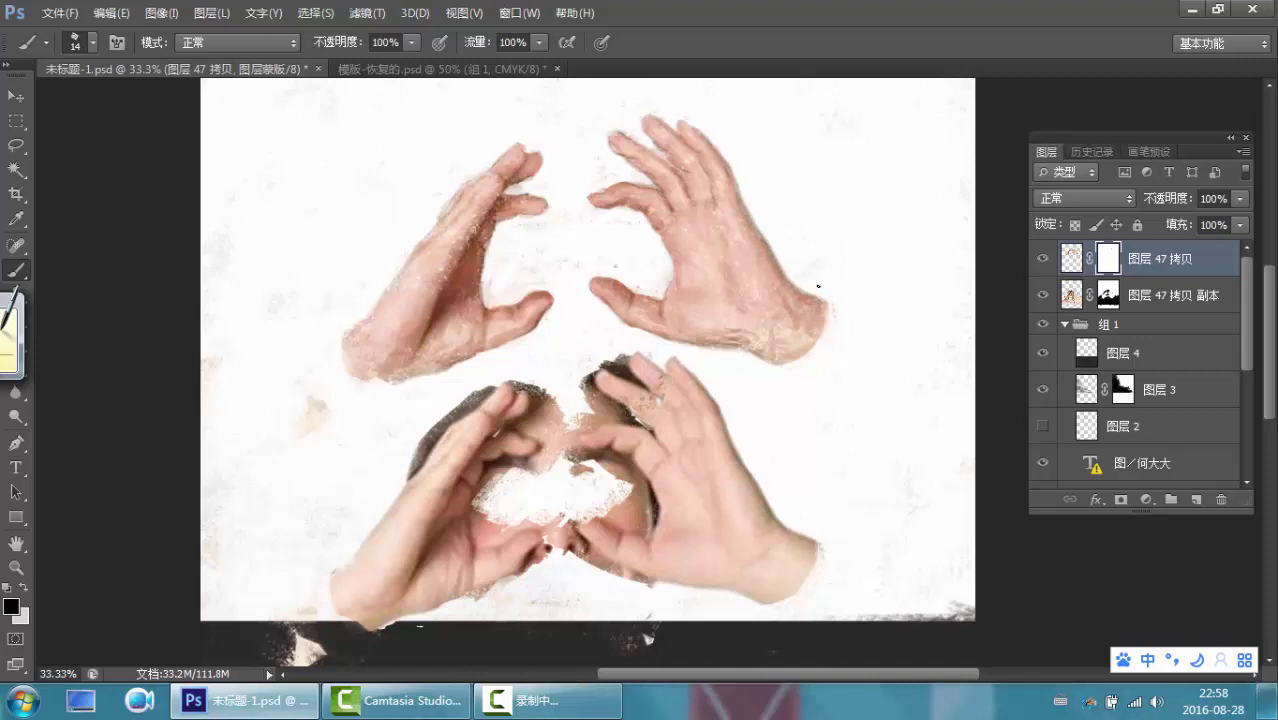
left_click_drag(822, 304, 825, 324)
mouse_move(317, 391)
left_mouse_down()
mouse_move(320, 406)
mouse_move(311, 391)
left_mouse_up()
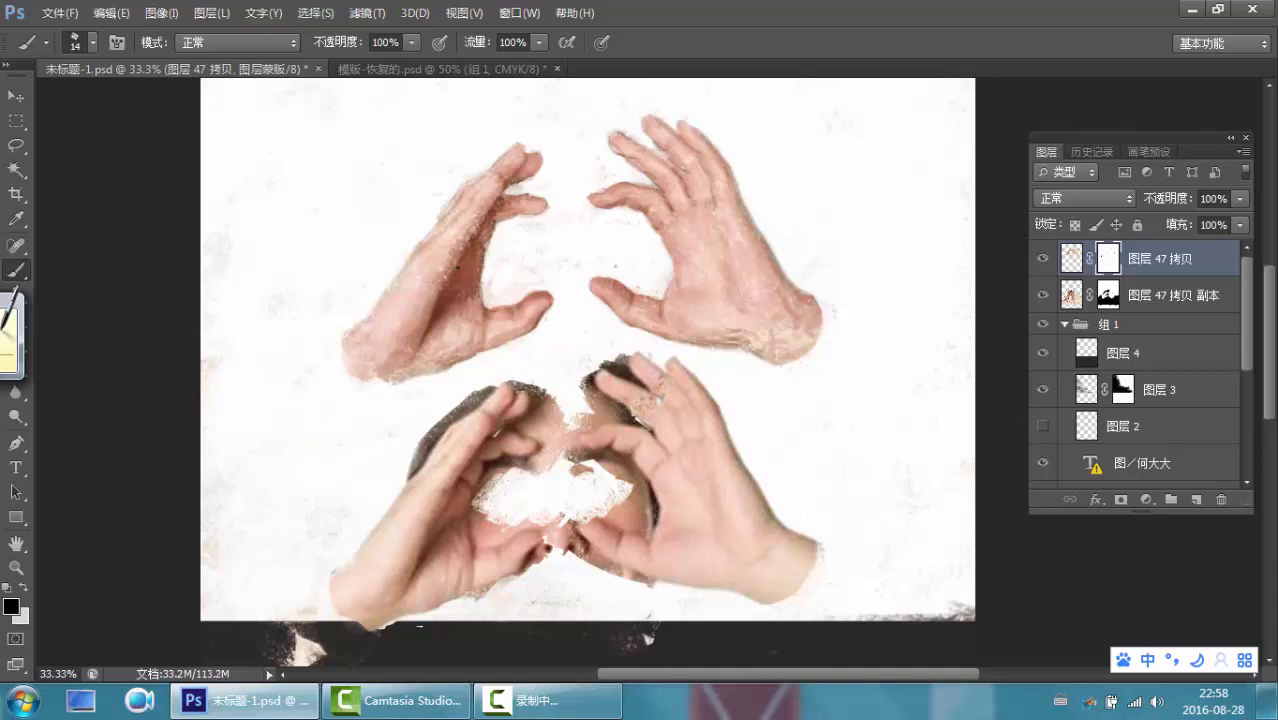
Sample the upper left hand's skin tone, lighten it to f7ddcd, and add a new layer above 图层 47 拷贝 for brush painting
left_click(16, 219)
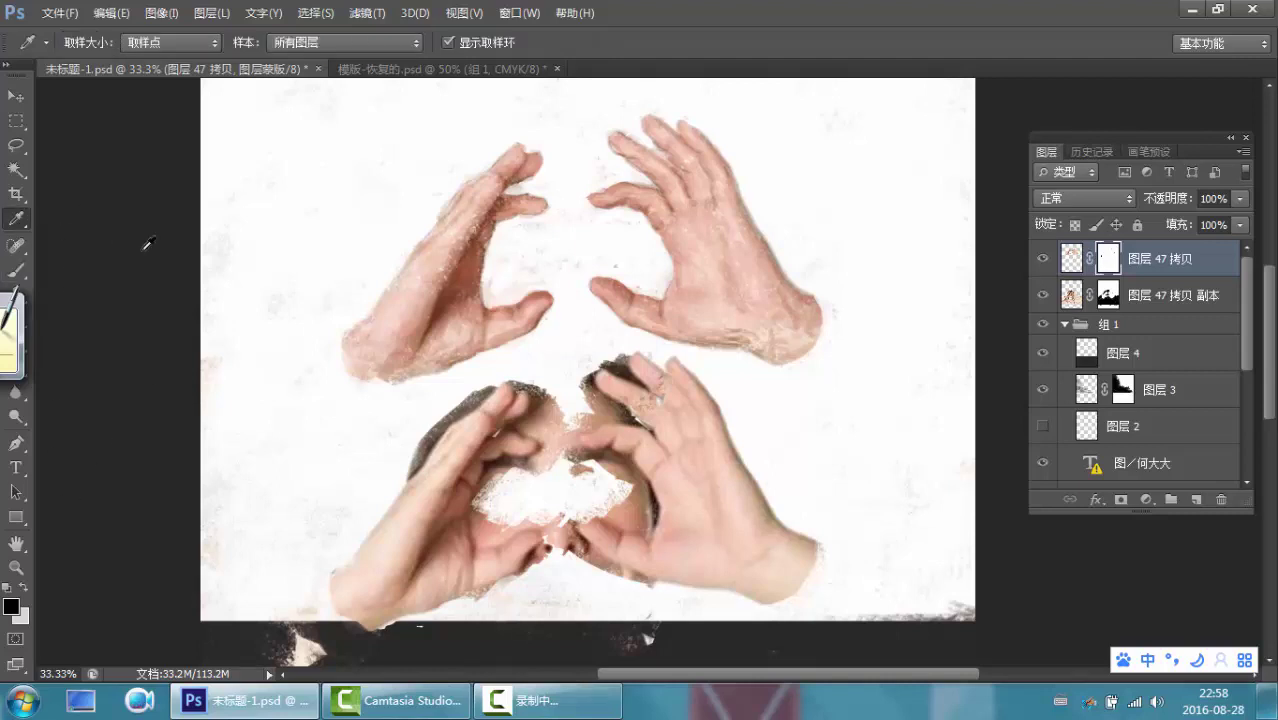
left_click(444, 239)
left_click(442, 251)
left_click(12, 606)
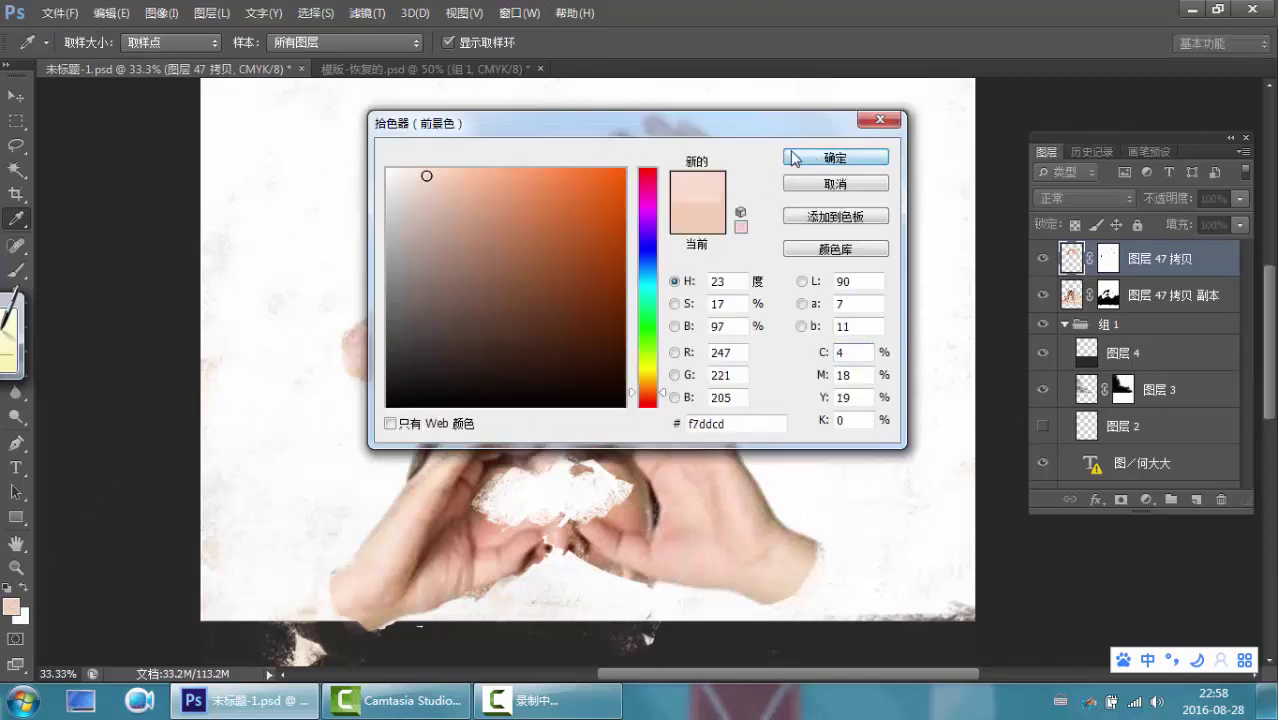
left_click(835, 157)
left_click(18, 270)
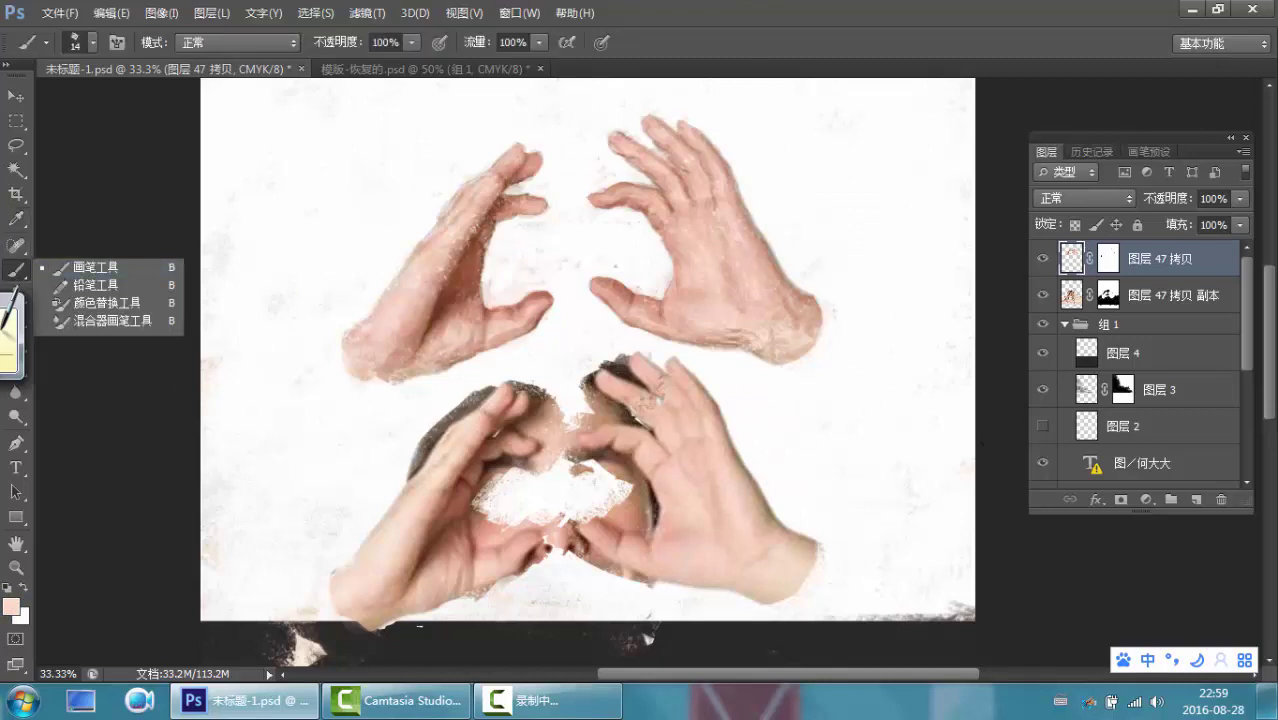
left_click(1195, 500)
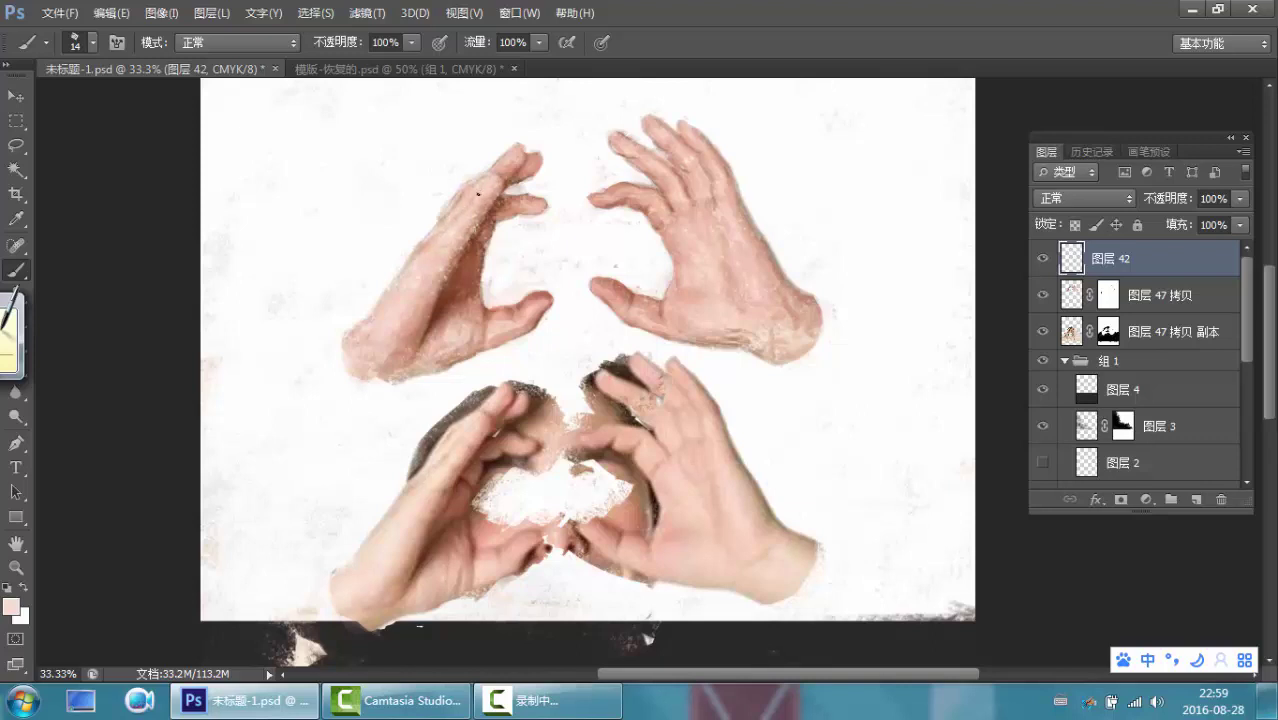
Set the foreground colour to a reddish brown, shifting the hue to 17 degrees and picking a darker shade than b96442
left_click(12, 607)
left_click(540, 234)
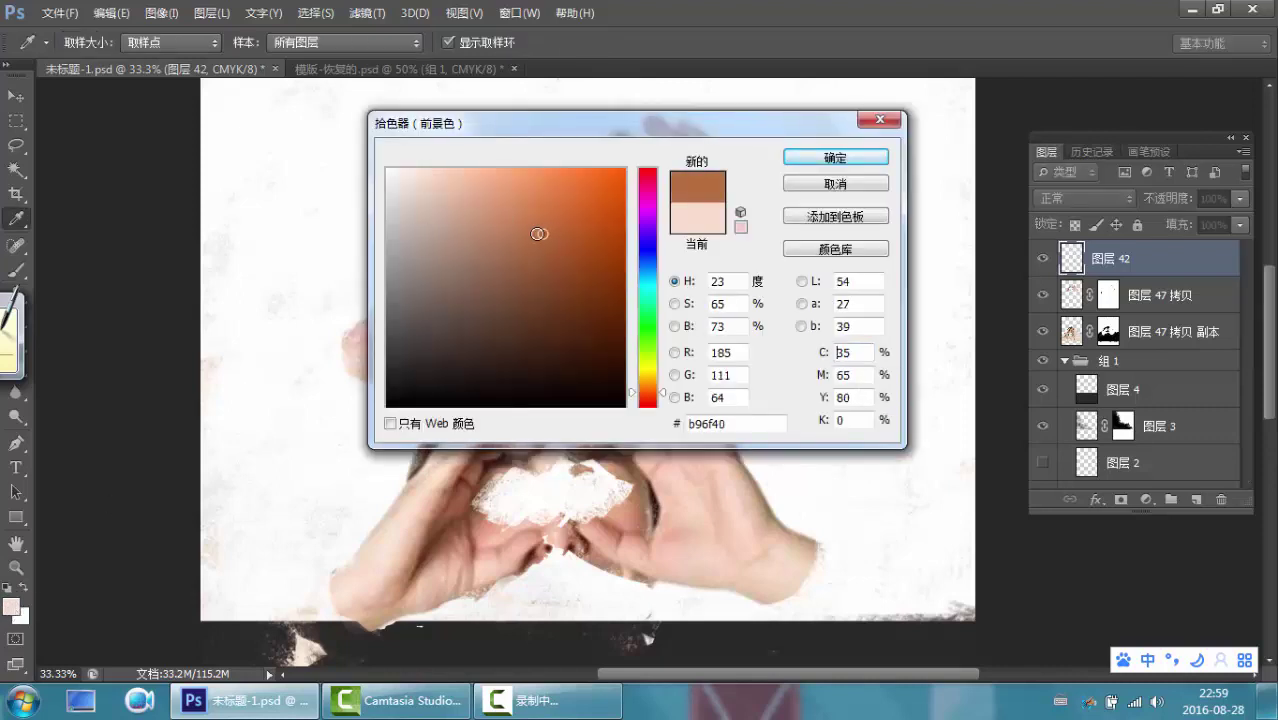
left_click(662, 396)
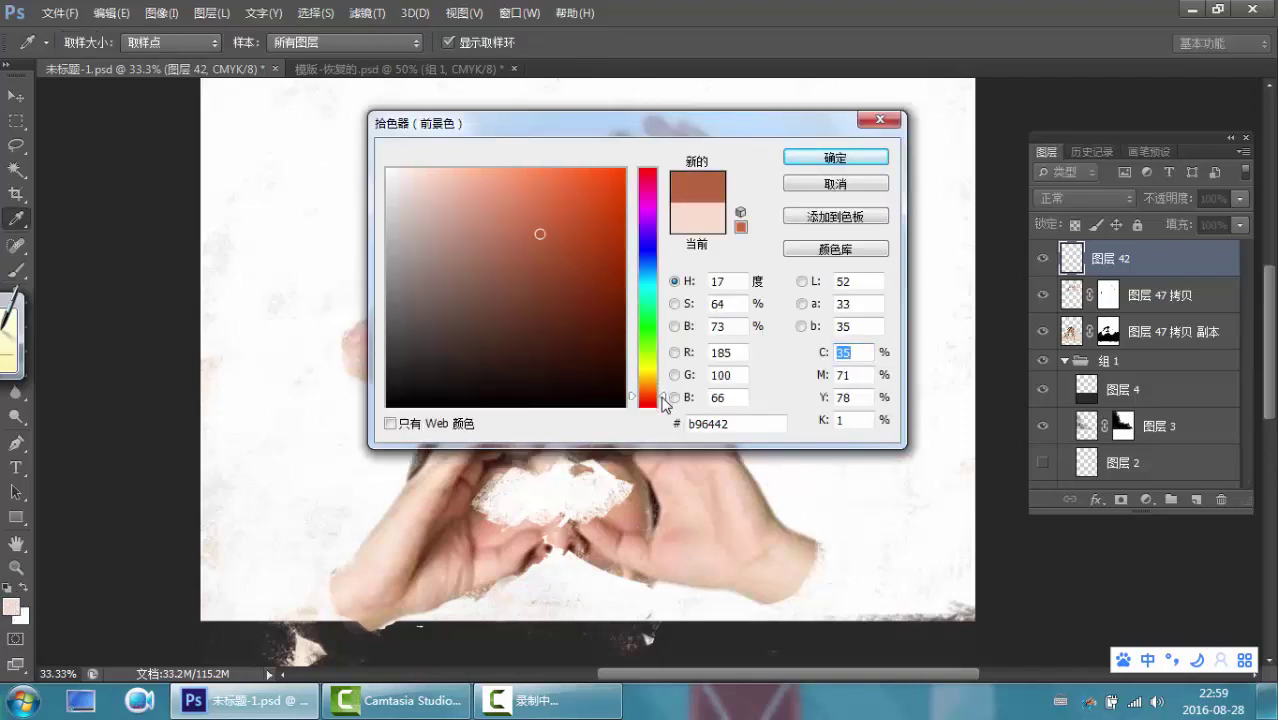
left_click(545, 280)
left_click(830, 157)
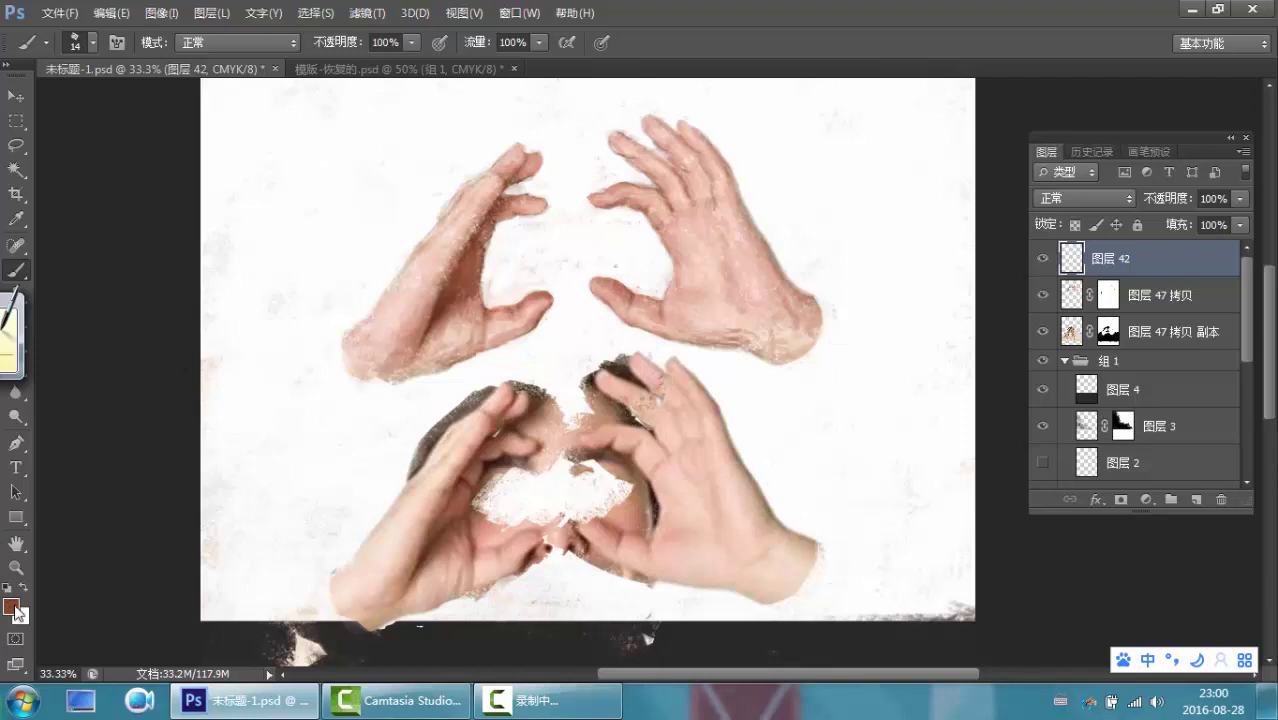
Set the foreground colour to a light salmon and lighten it further to a pale pink
left_click(11, 606)
left_click(475, 180)
left_click(812, 160)
left_click(11, 606)
left_click(433, 172)
left_click(808, 168)
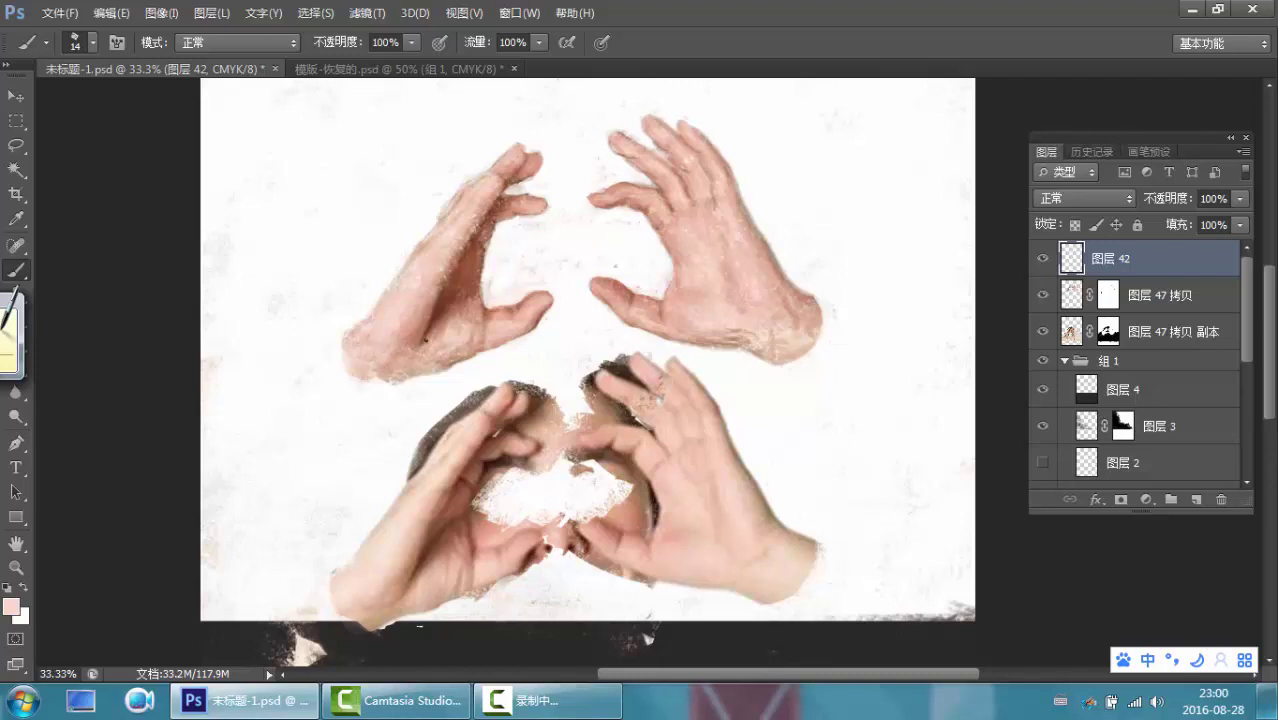
Set the foreground colour to the dark brown 6a3721
left_click(11, 606)
left_click(551, 308)
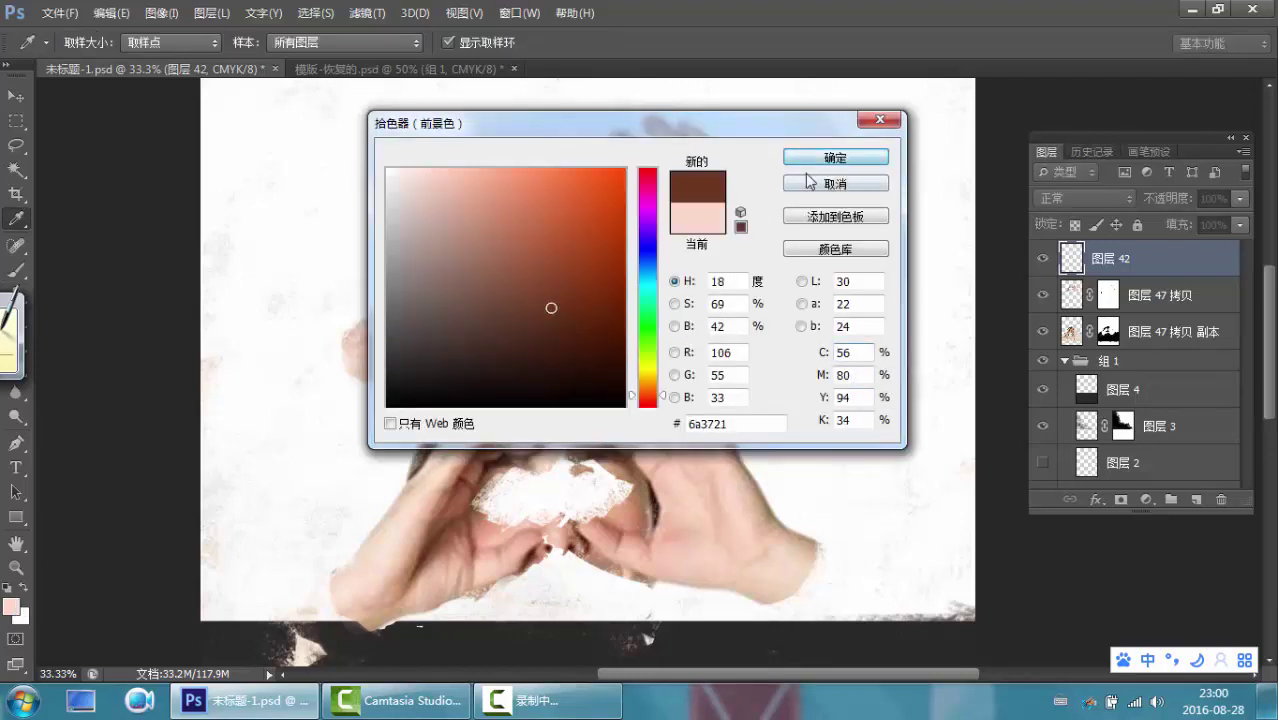
left_click(835, 157)
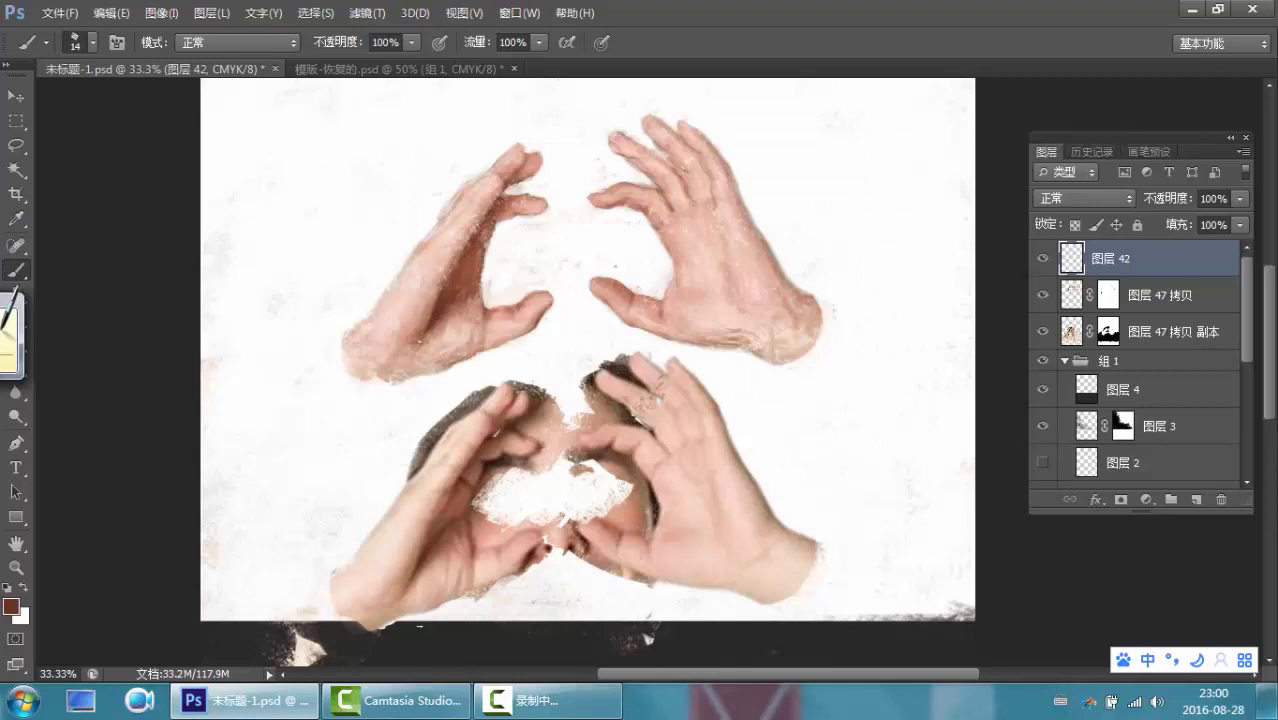
Dab dark brown shading onto the upper left hand near the wrist, and set the foreground colour to the light salmon e9ad93
left_click(399, 334)
left_click(11, 606)
left_click(469, 183)
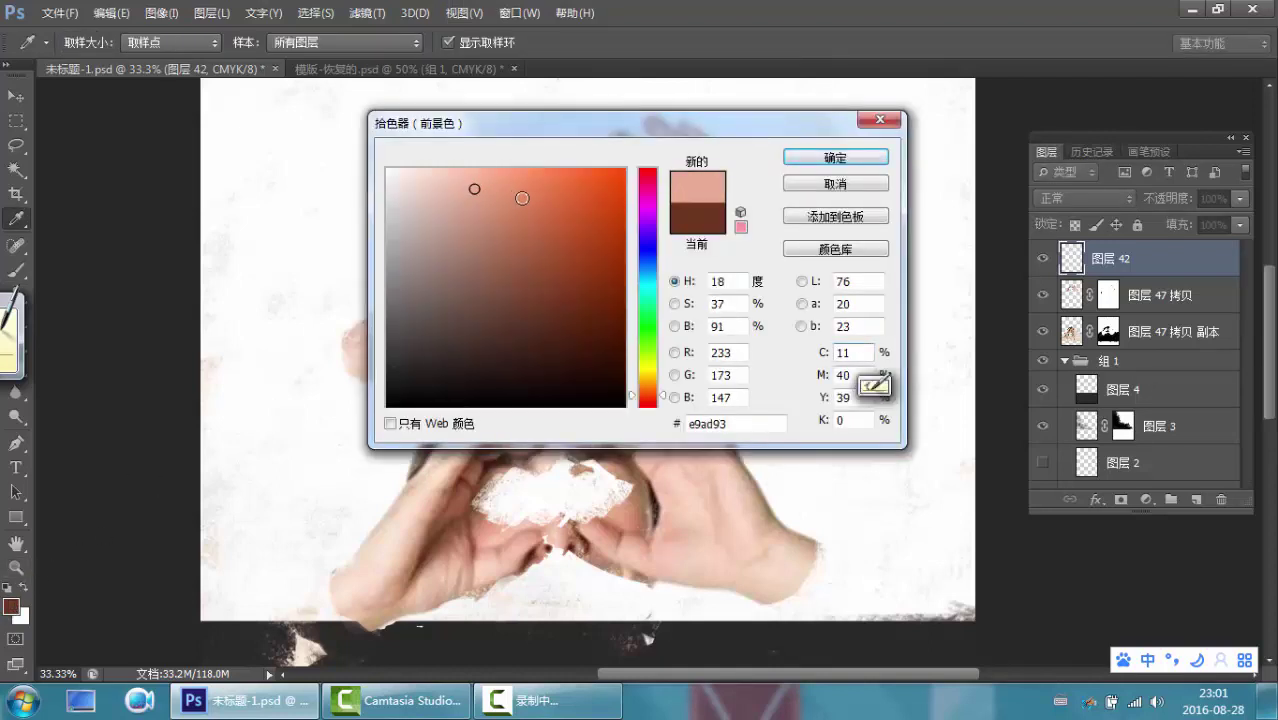
left_click(819, 157)
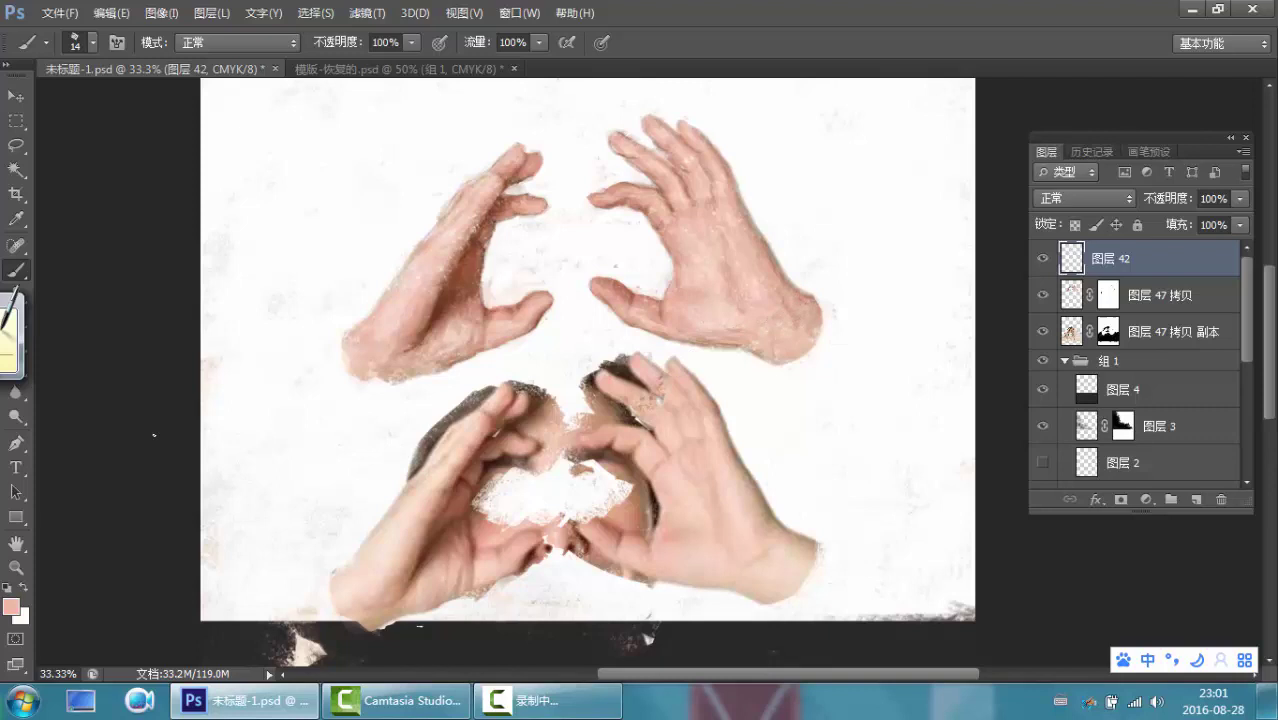
Lighten the foreground colour to the pale pink fae1d6 for painting skin highlights
left_click(11, 605)
left_click(421, 173)
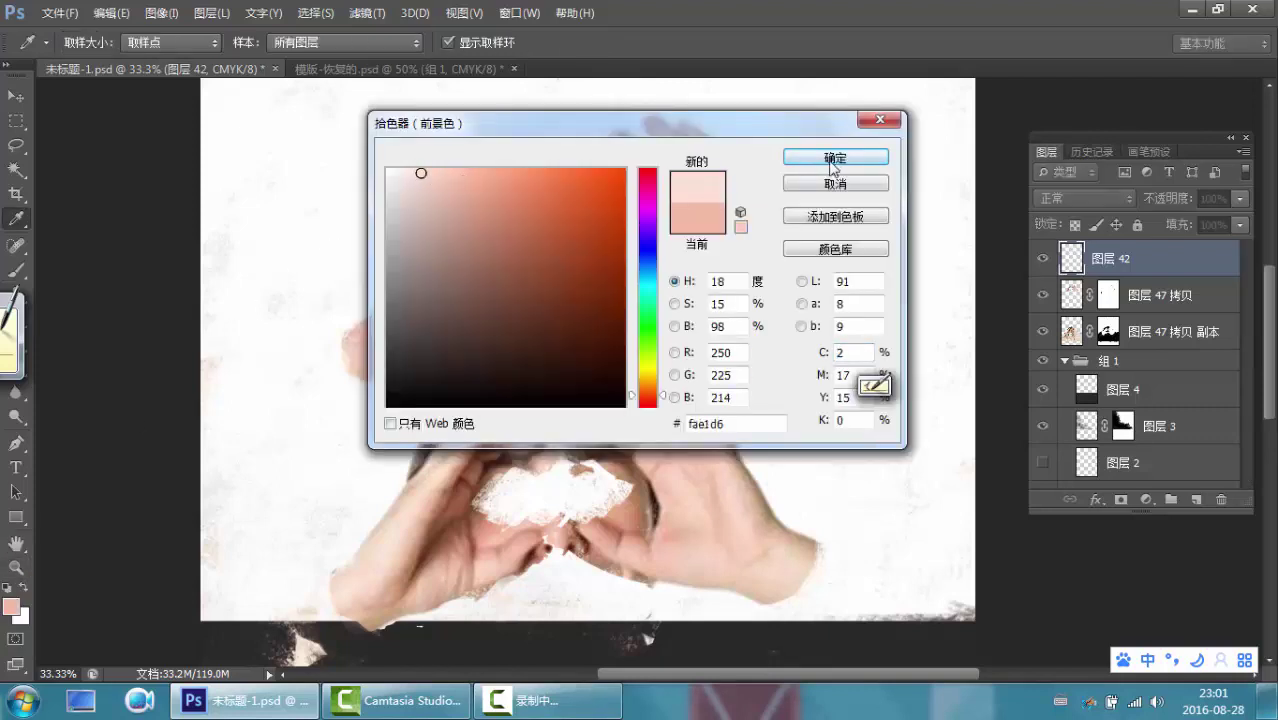
key("Return")
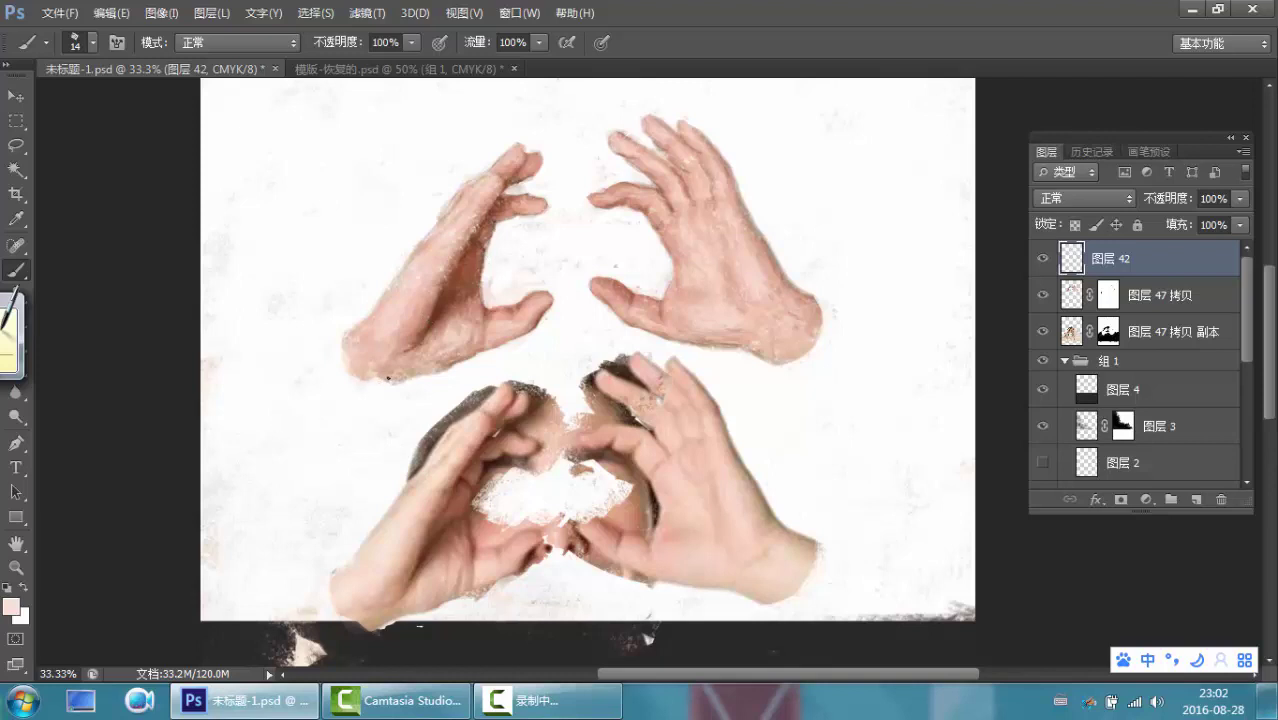
Set the foreground colour to the salmon tone e8a98e for painting the skin mid-tones
left_click(11, 606)
left_click(482, 197)
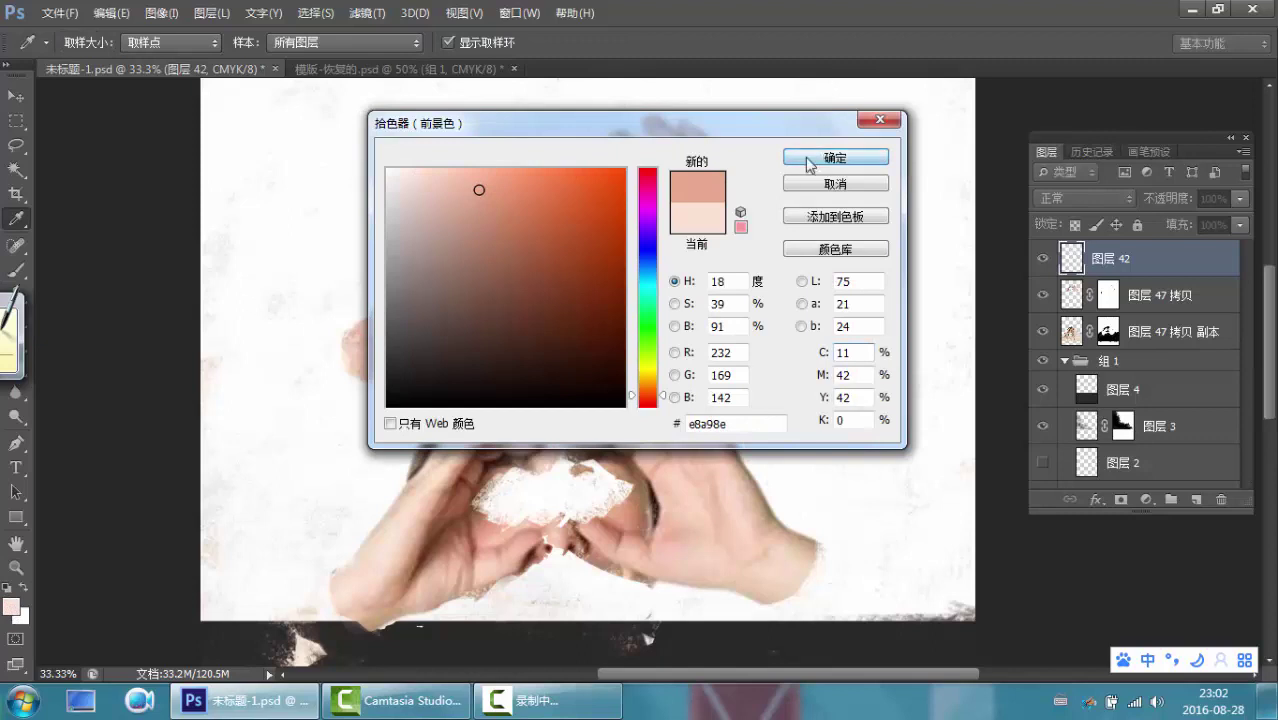
left_click(812, 160)
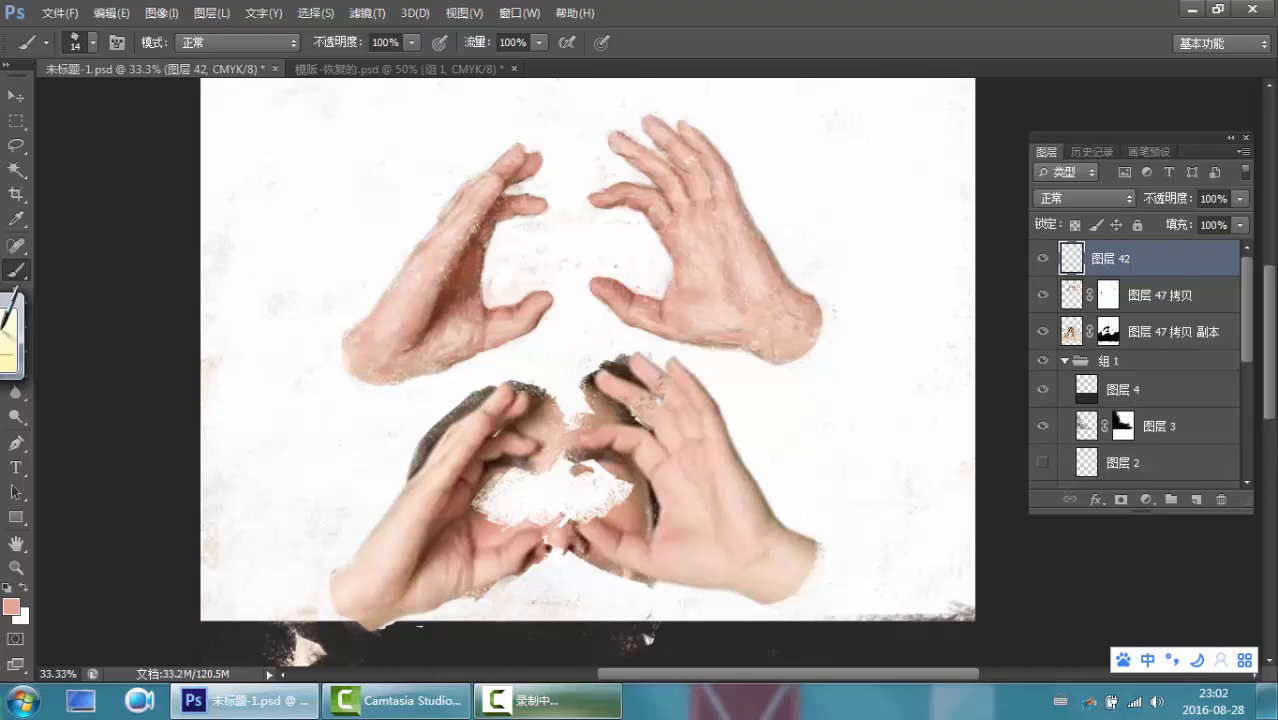
left_click(560, 702)
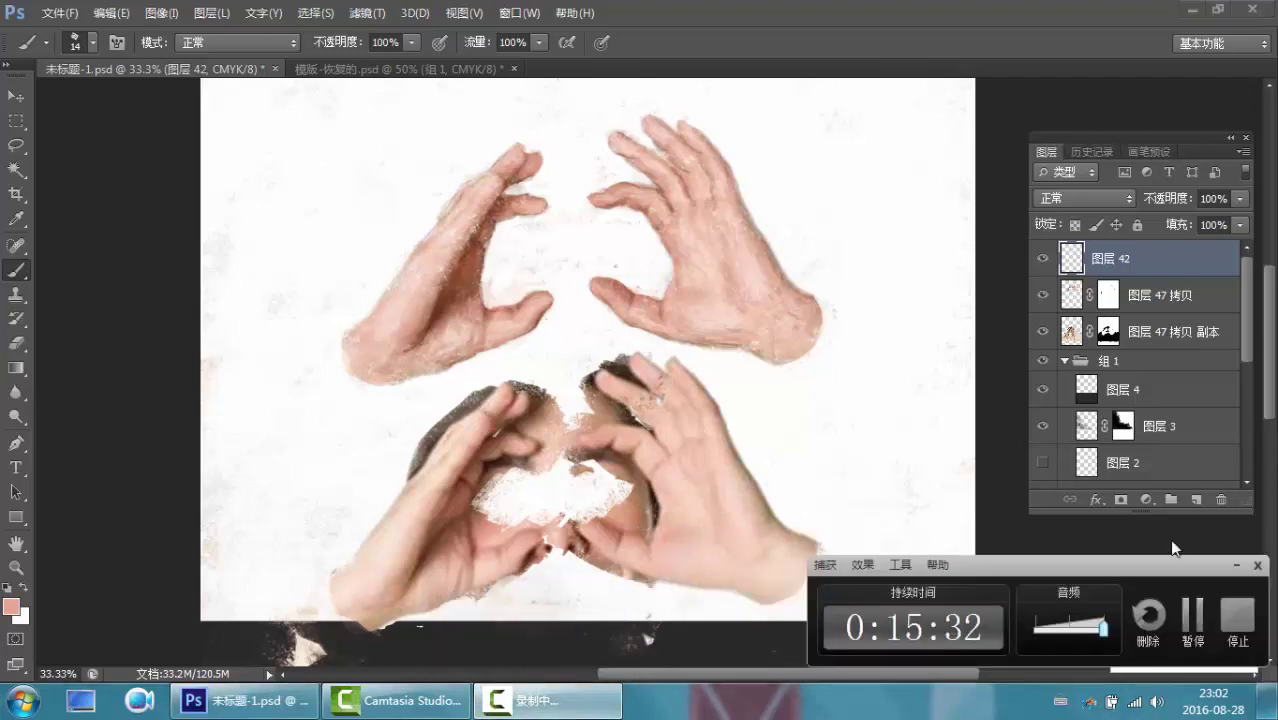